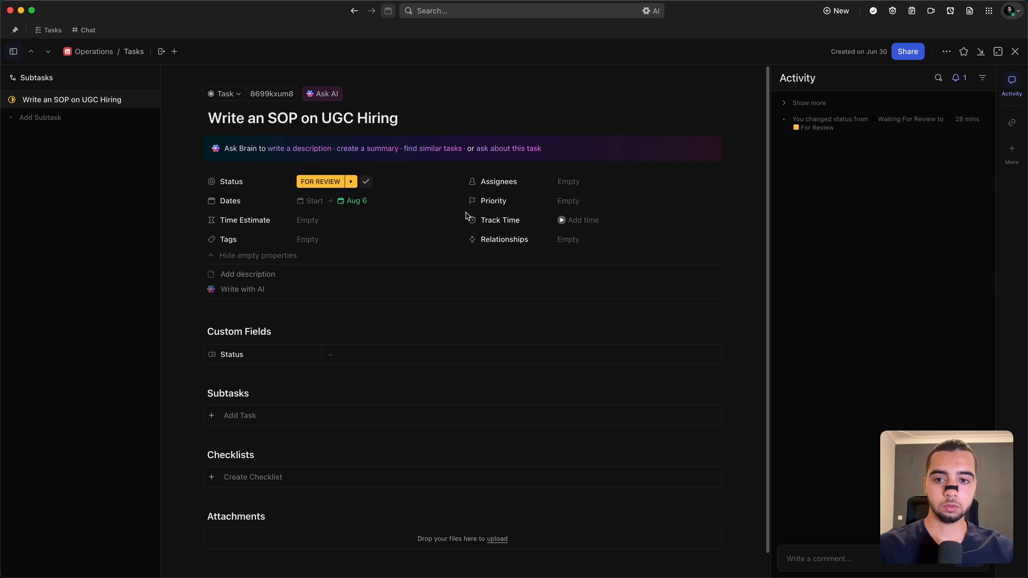
Step: Assign the "Write an SOP on UGC Hiring" task to yourself and close the task
{"action": "left_click", "coordinate": [567, 181]}
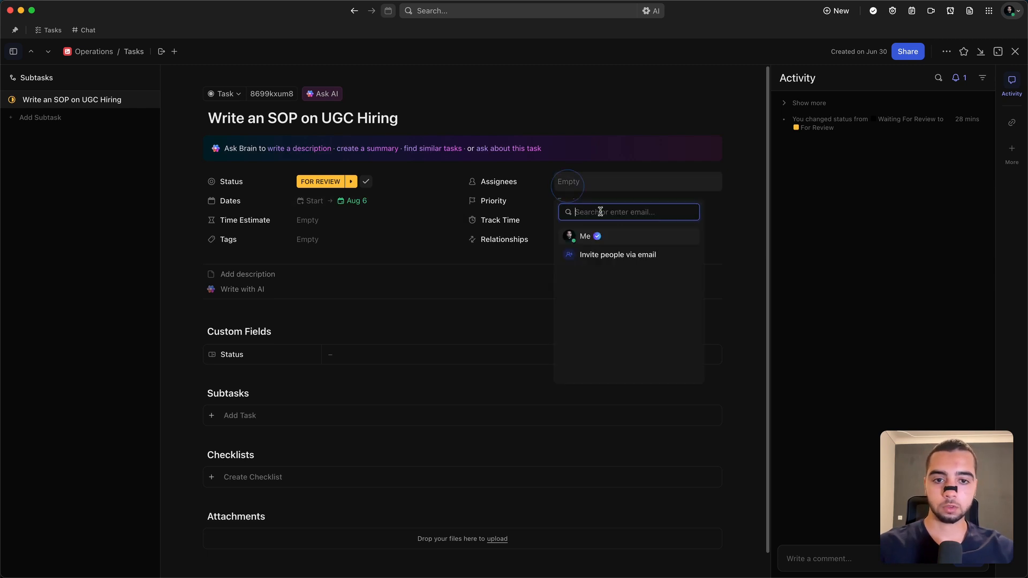
{"action": "left_click", "coordinate": [624, 236]}
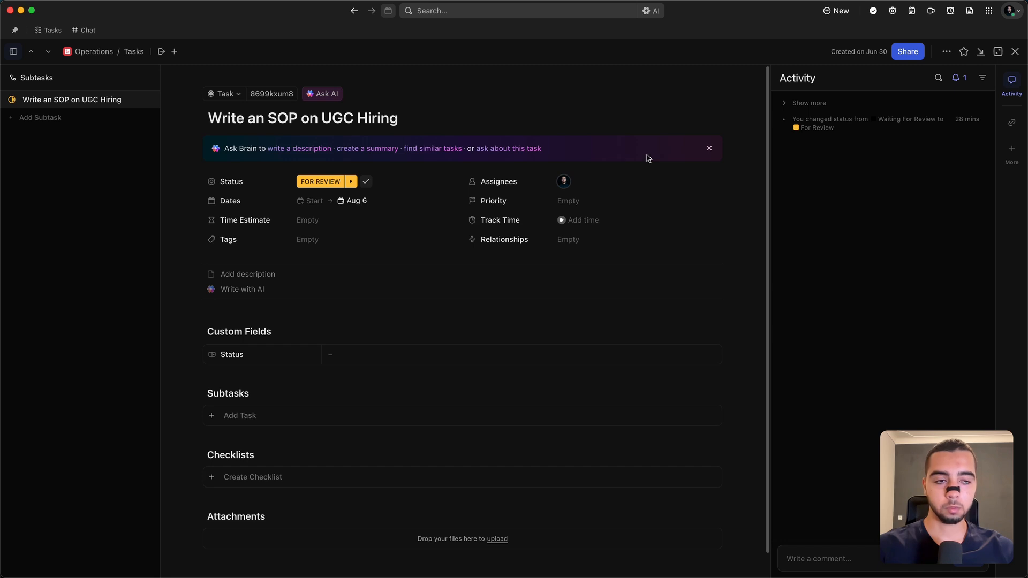
{"action": "left_click", "coordinate": [1015, 52]}
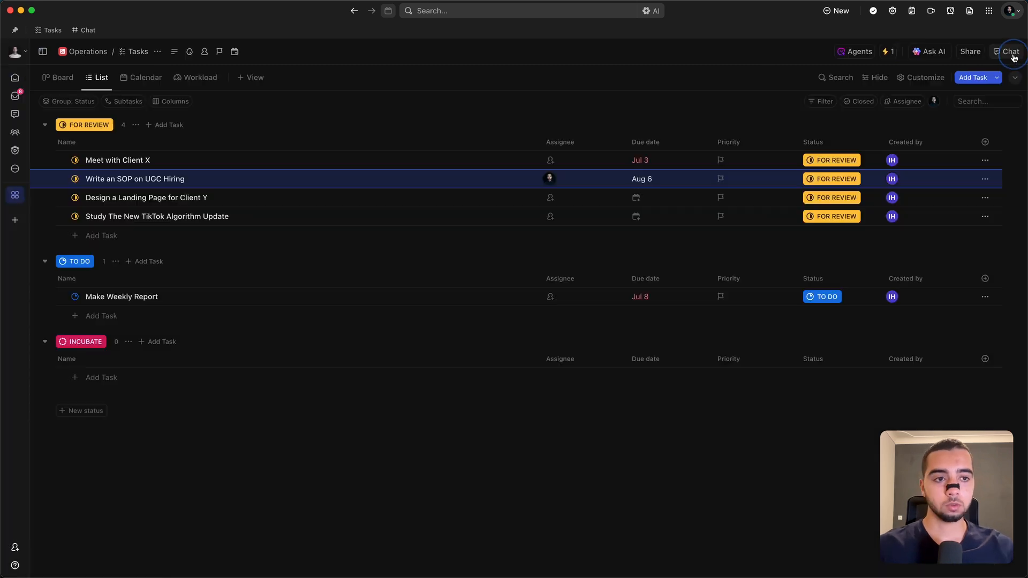
Step: Add a new automation to the Operations Tasks list and name it "2 Days Left Reminder"
{"action": "left_click", "coordinate": [887, 52]}
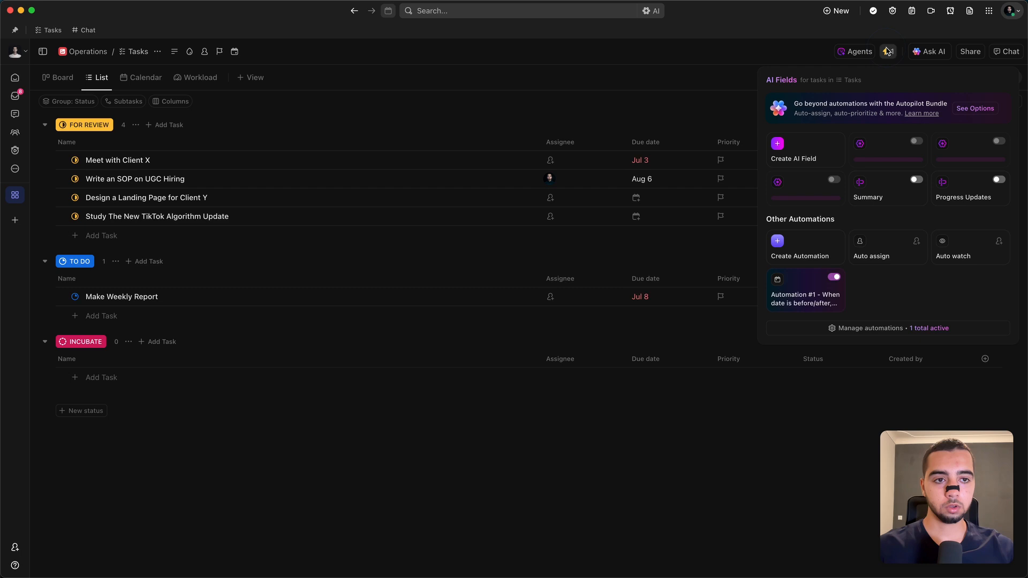
{"action": "left_click", "coordinate": [834, 331]}
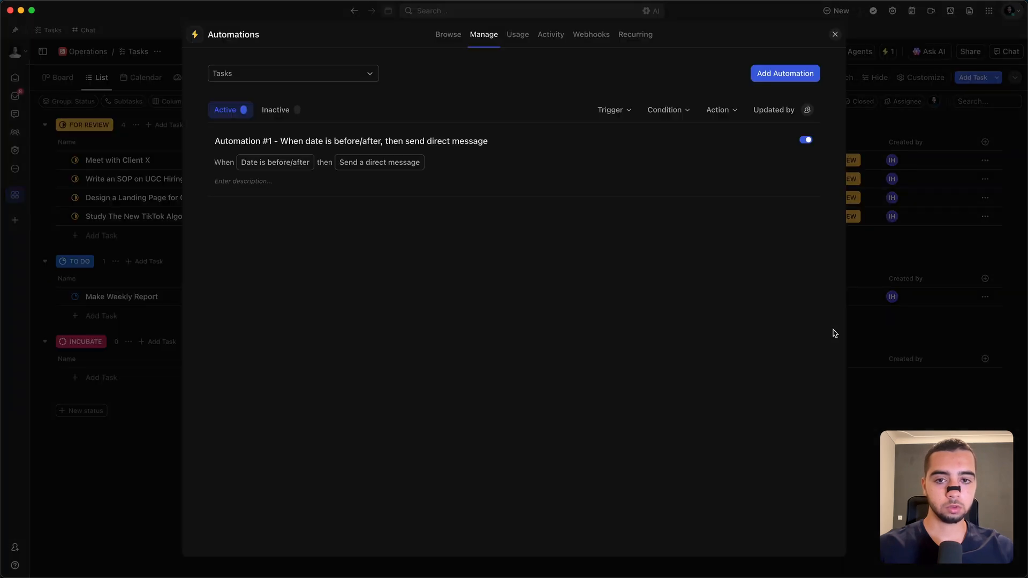
{"action": "left_click", "coordinate": [771, 71]}
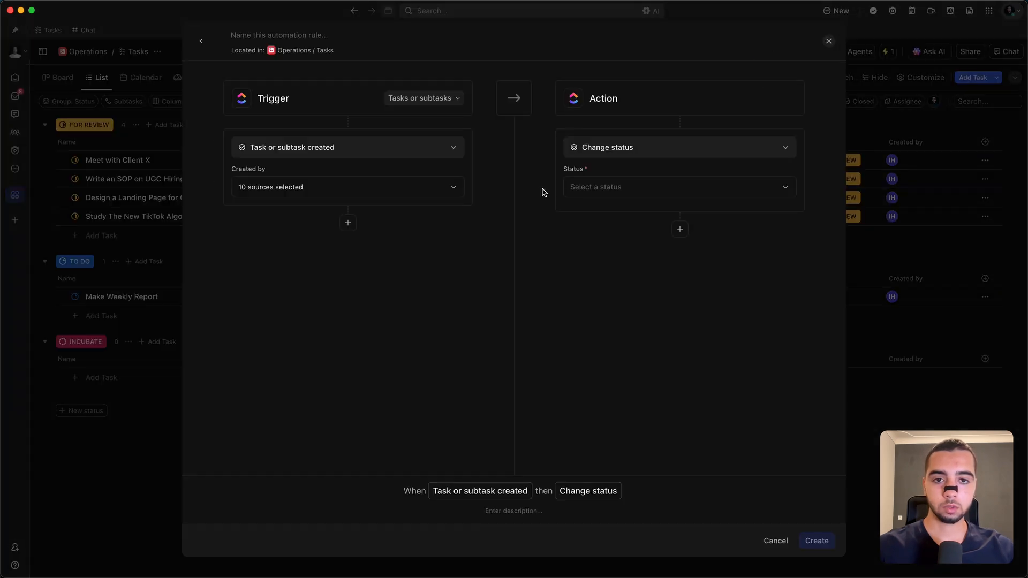
{"action": "left_click", "coordinate": [294, 35]}
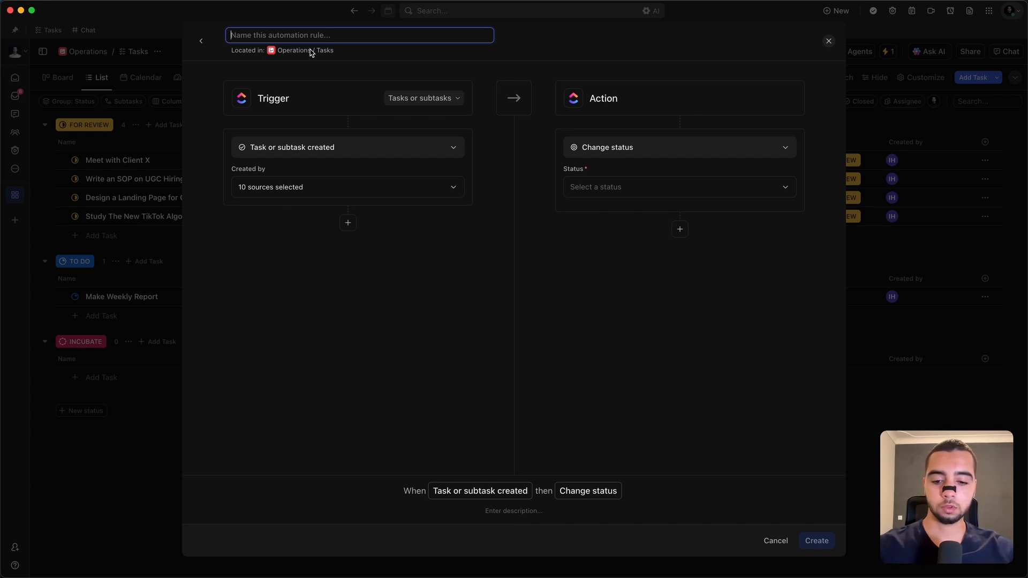
{"action": "type", "text": "2 Days Rme"}
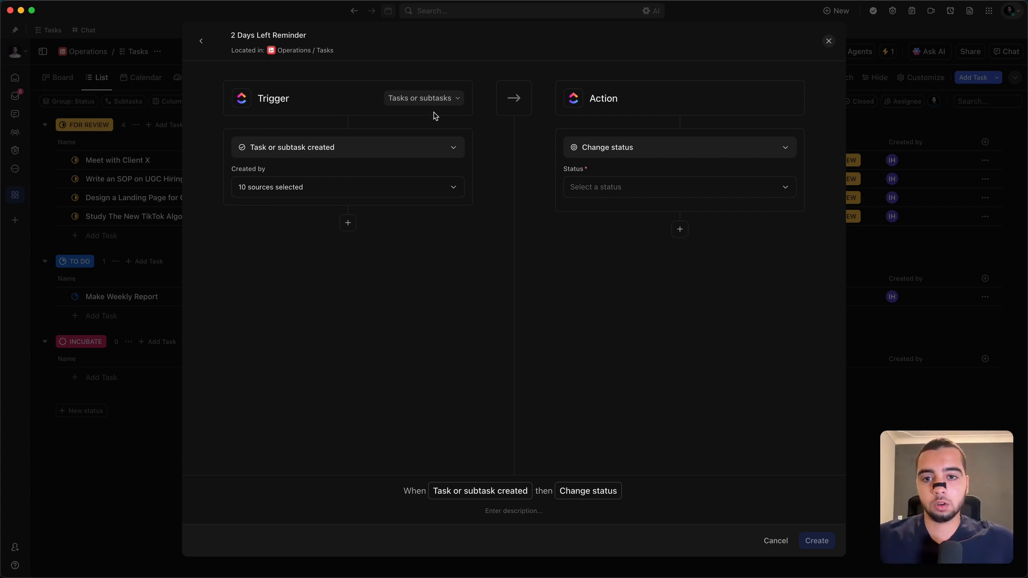
Step: Set the automation's trigger to "Date is before/after" with 2 days before the due date
{"action": "left_click", "coordinate": [352, 185]}
{"action": "left_click", "coordinate": [364, 154]}
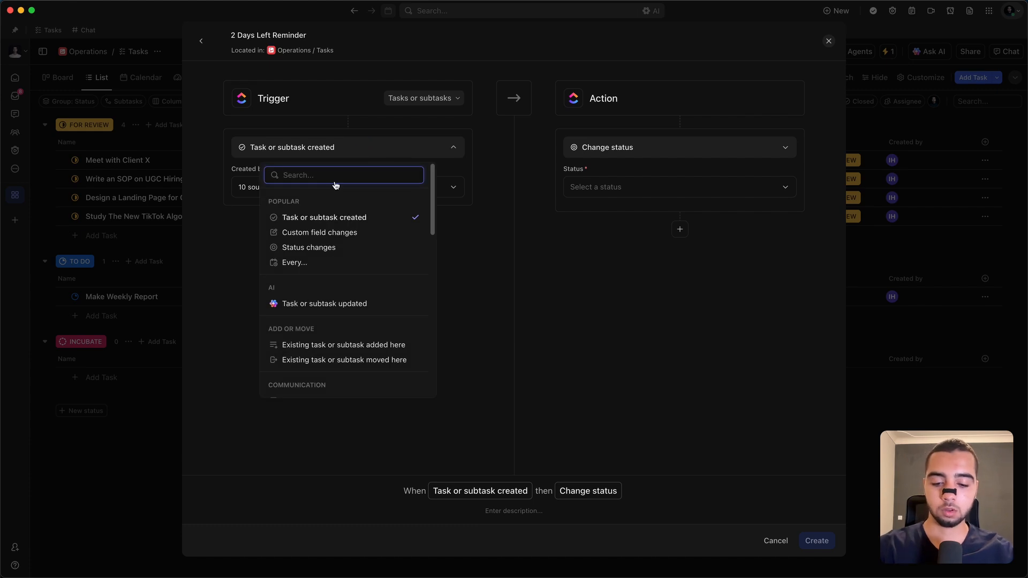
{"action": "type", "text": "before"}
{"action": "key", "text": "Return"}
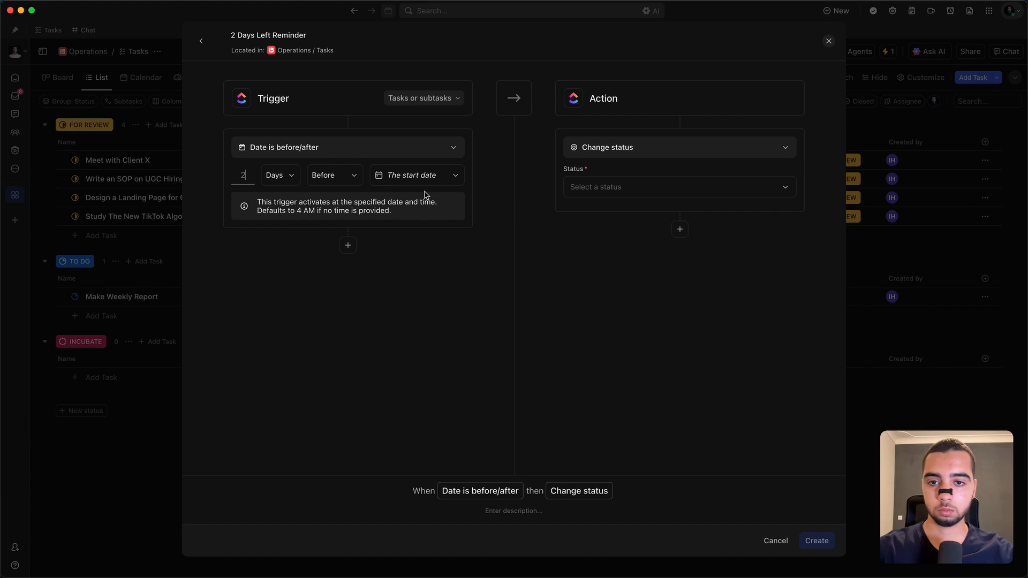
{"action": "left_click", "coordinate": [431, 167]}
{"action": "left_click", "coordinate": [429, 239]}
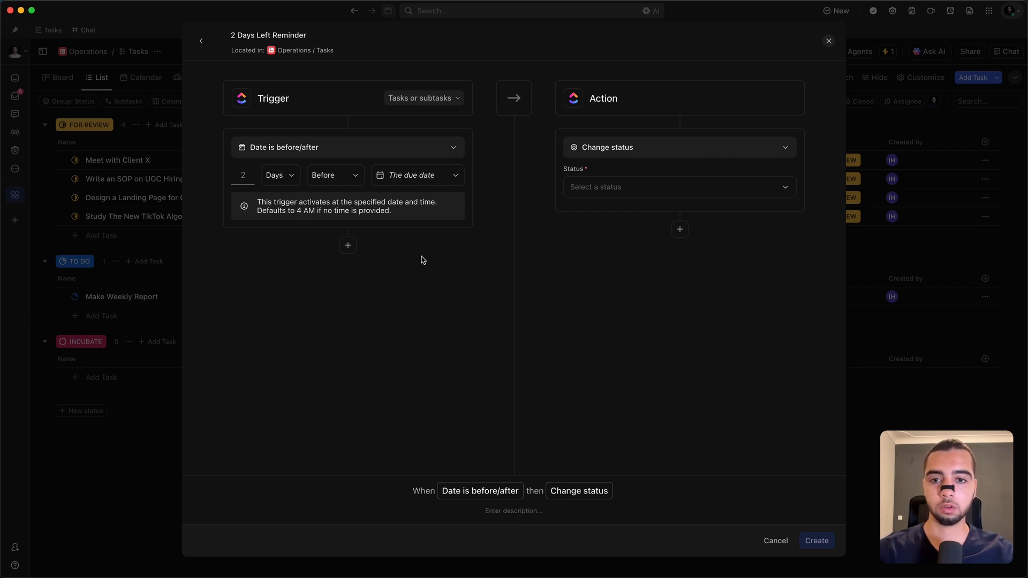
Step: Add a trigger condition requiring the Status to be any of FOR REVIEW or IN PROGRESS
{"action": "left_click", "coordinate": [348, 245]}
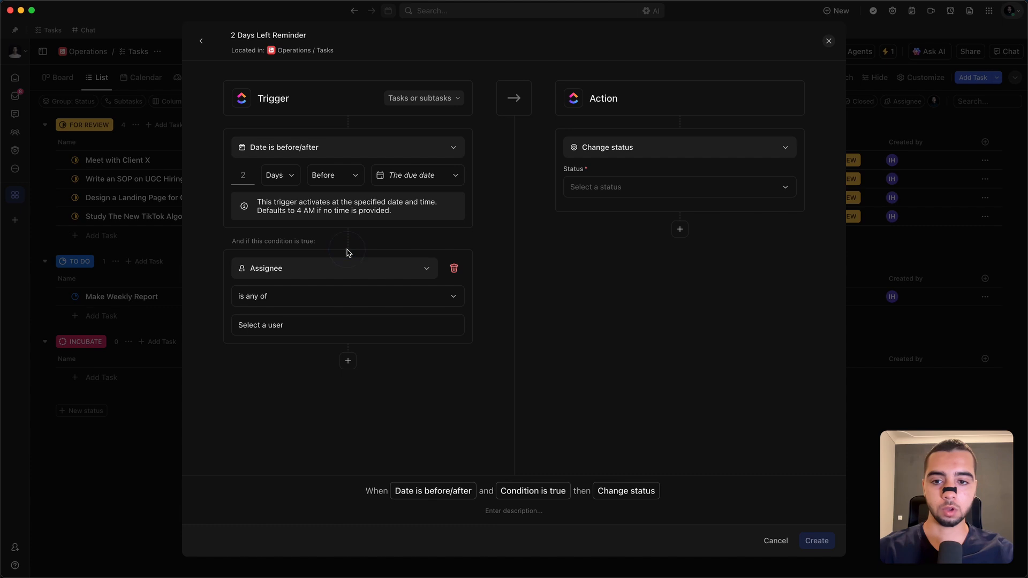
{"action": "left_click", "coordinate": [334, 273]}
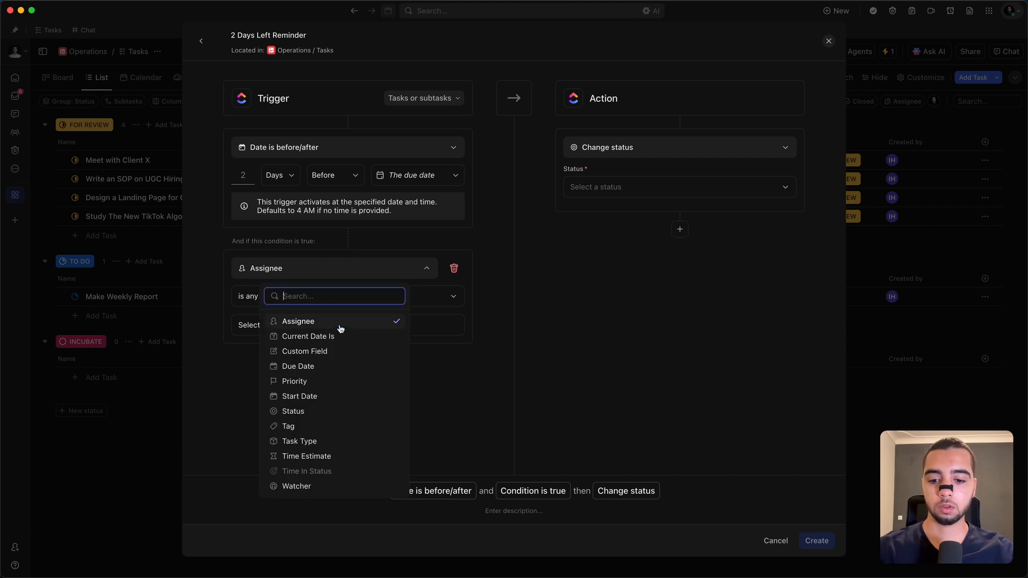
{"action": "type", "text": "stat"}
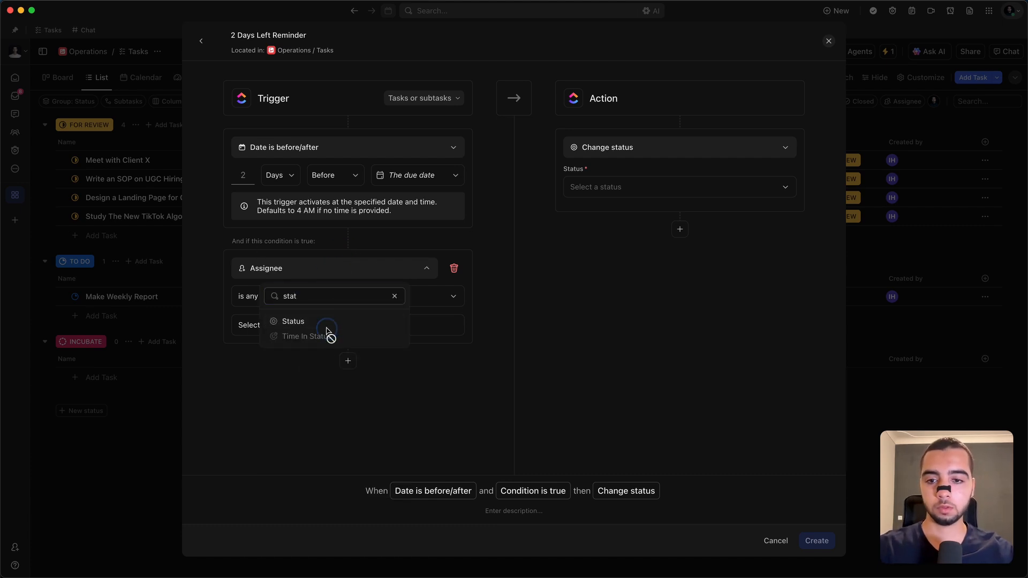
{"action": "left_click", "coordinate": [328, 322]}
{"action": "left_click", "coordinate": [334, 324]}
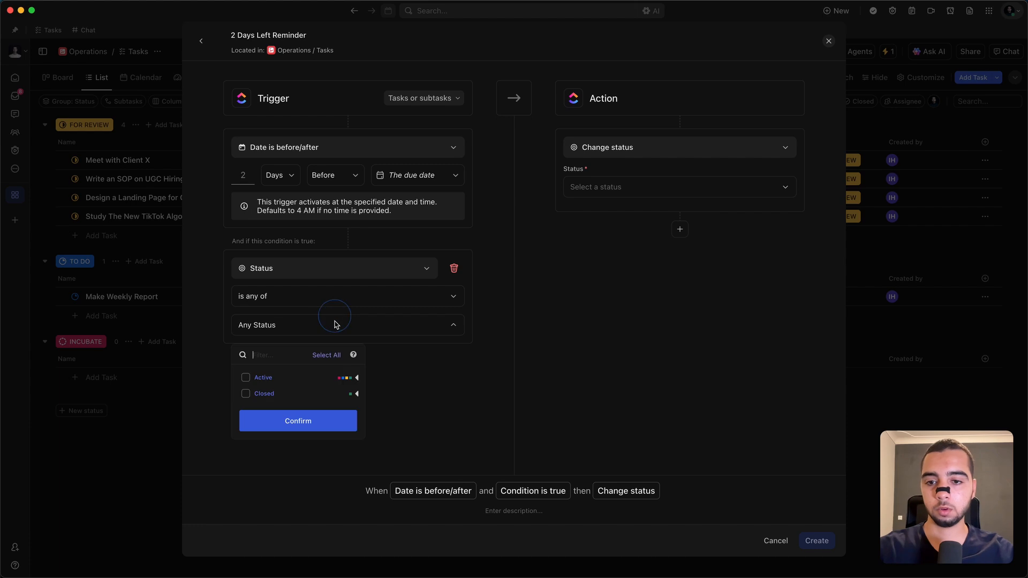
{"action": "left_click", "coordinate": [247, 426]}
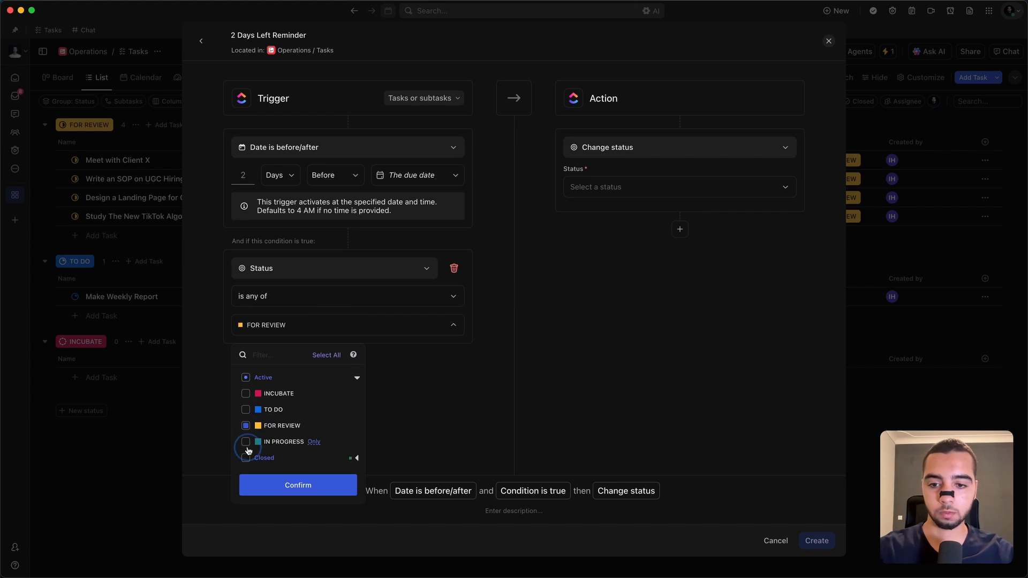
{"action": "left_click", "coordinate": [246, 443]}
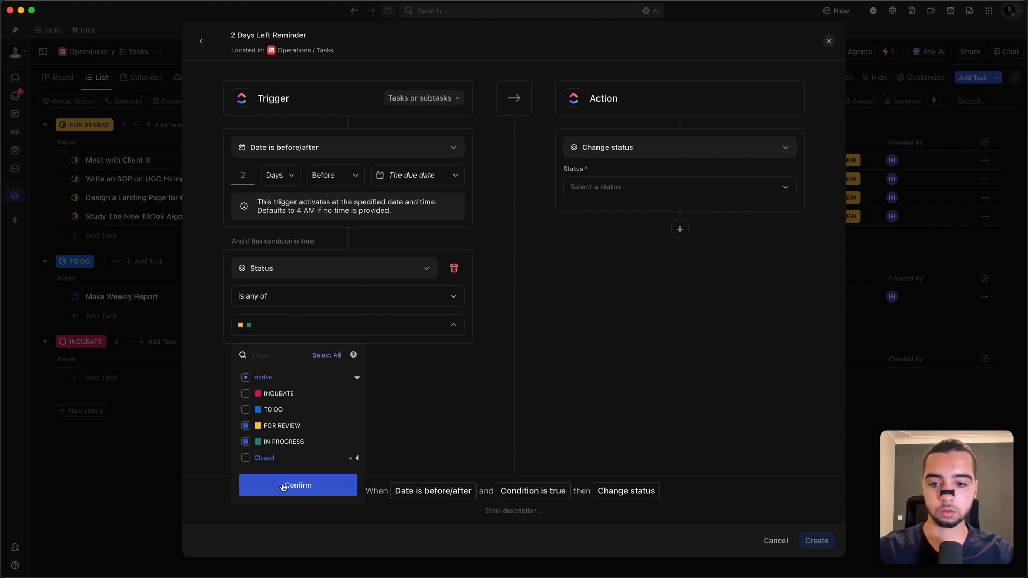
{"action": "left_click", "coordinate": [277, 485]}
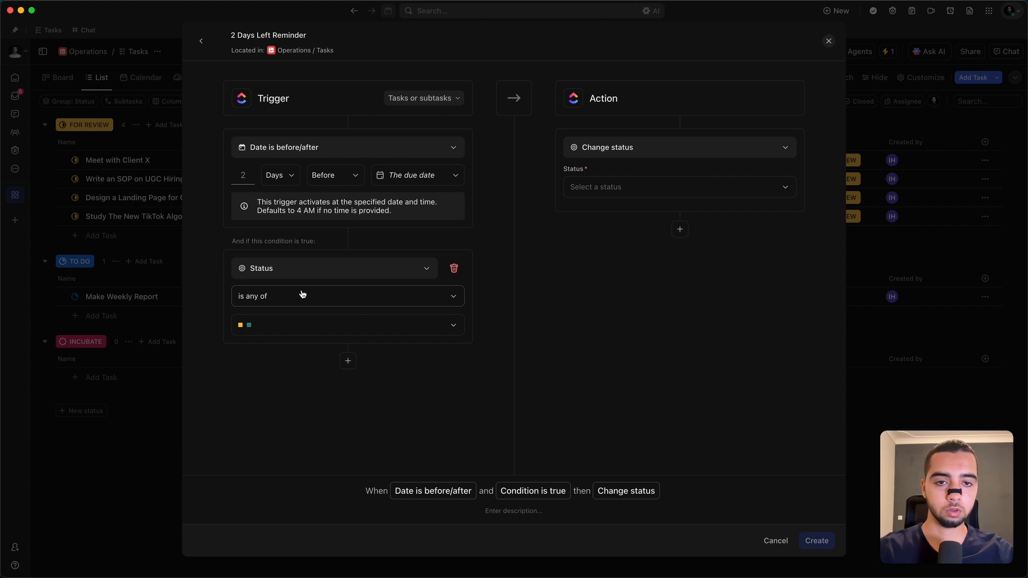
{"action": "left_click", "coordinate": [369, 327]}
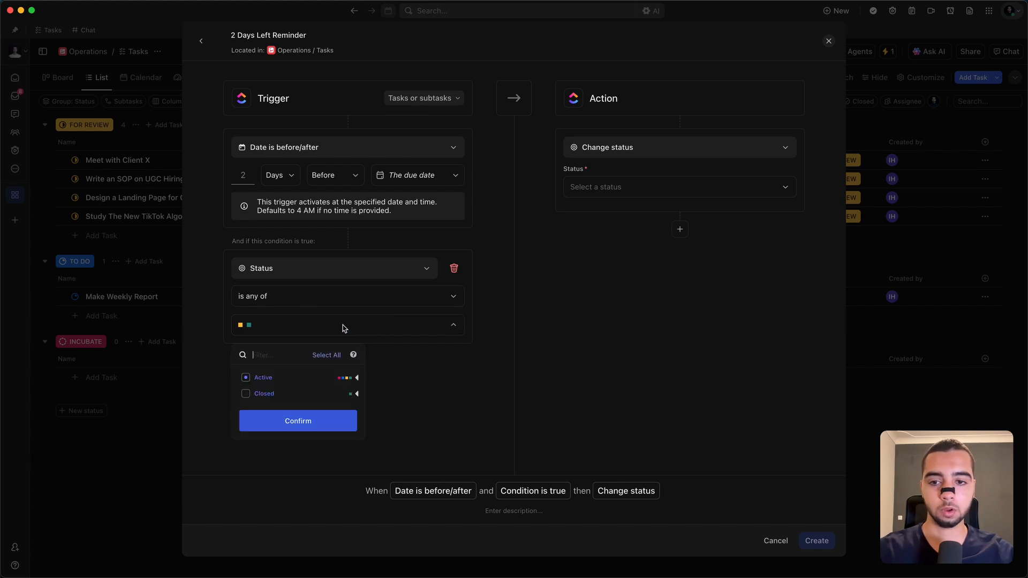
{"action": "left_click", "coordinate": [296, 237]}
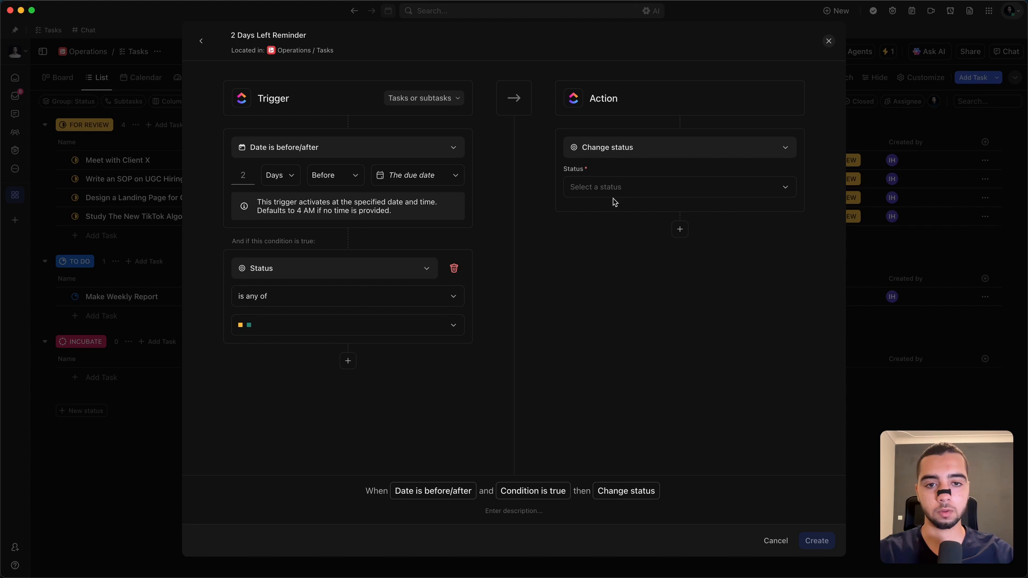
Step: Set the action to "Add a comment" with the text "2 days remaining! Make sure to take care of this task."
{"action": "left_click", "coordinate": [624, 146]}
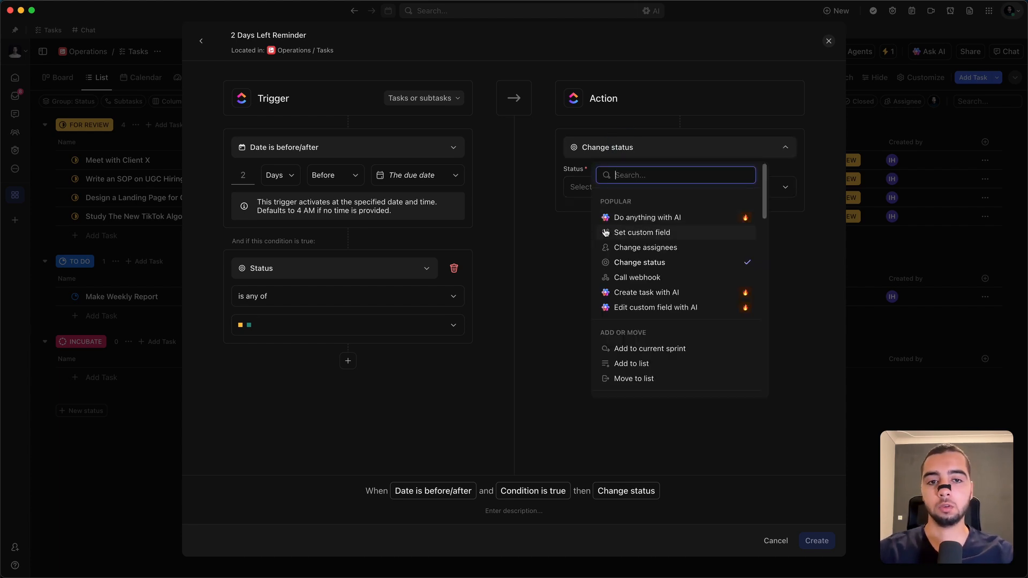
{"action": "type", "text": "comme"}
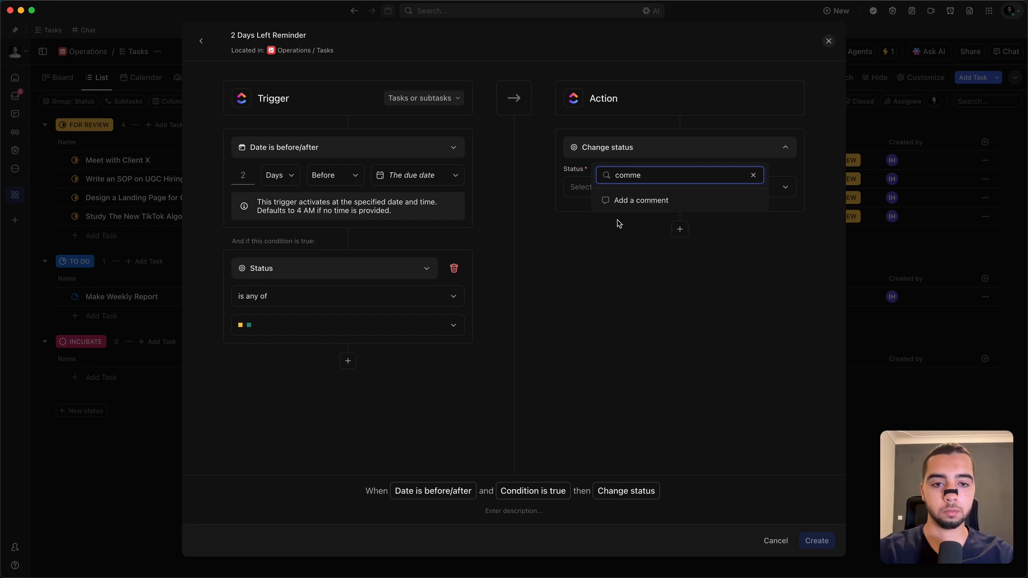
{"action": "left_click", "coordinate": [624, 202]}
{"action": "left_click", "coordinate": [627, 181]}
{"action": "type", "text": "2 days remaining! Make sure to take care of this task"}
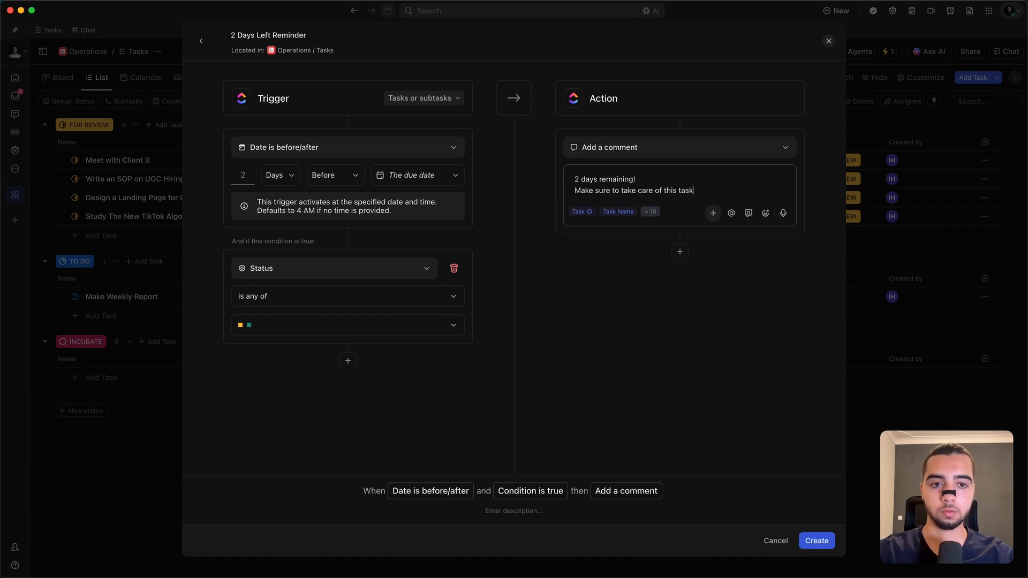
{"action": "left_click_drag", "start_coordinate": [700, 179], "coordinate": [557, 179]}
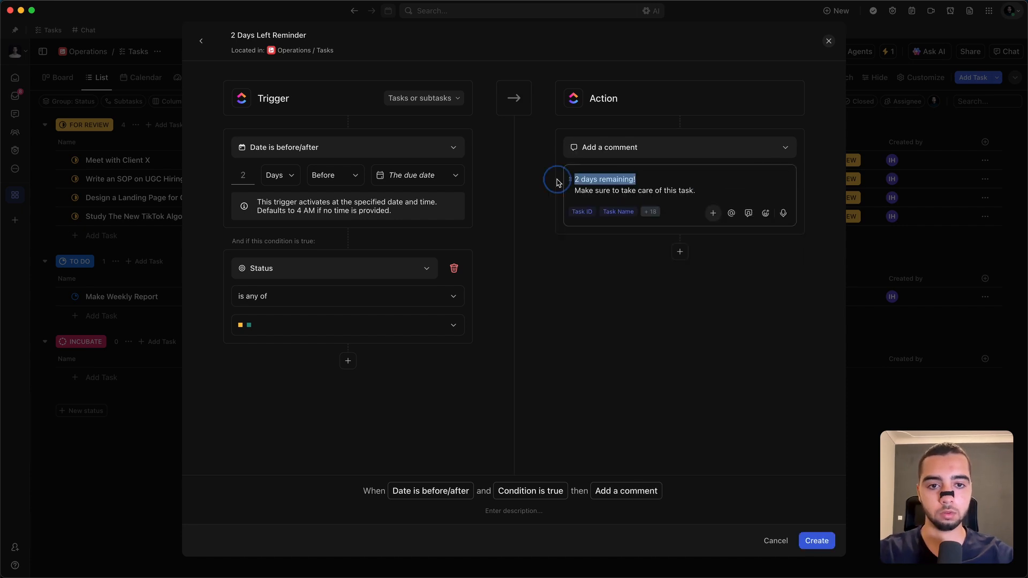
{"action": "left_click", "coordinate": [638, 190]}
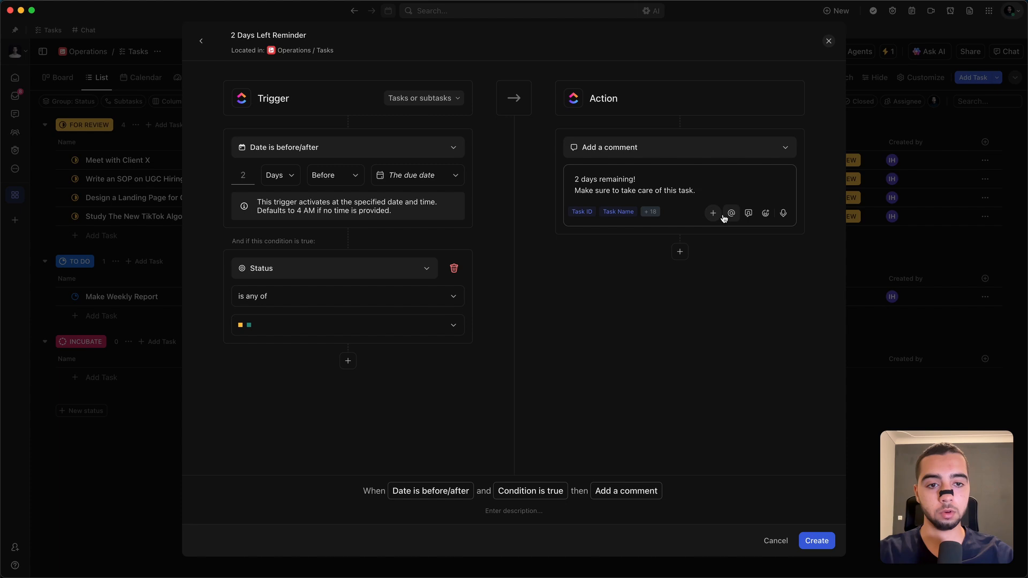
Step: Assign the automated comment to the task's Assignees and create the automation
{"action": "left_click", "coordinate": [732, 217]}
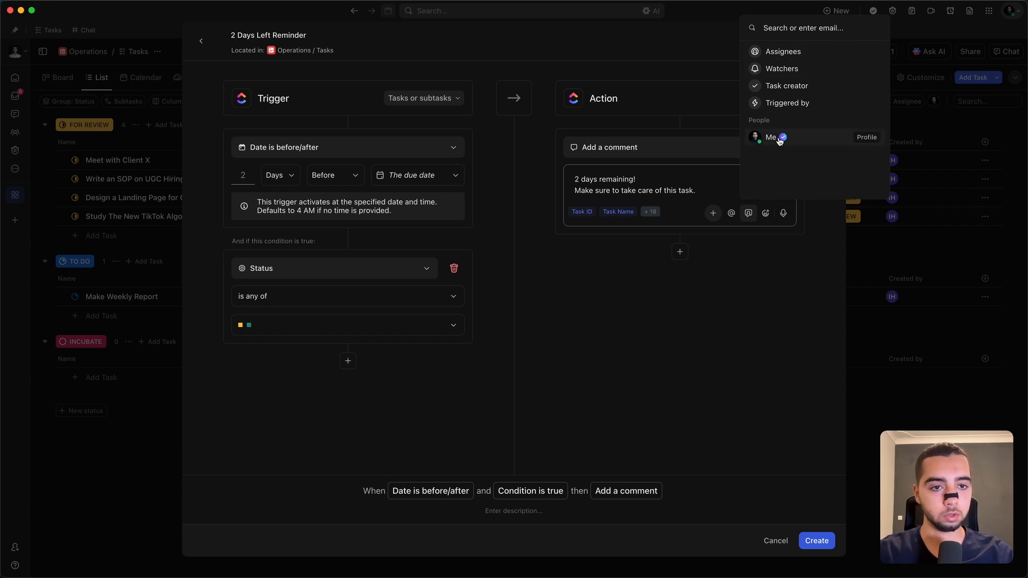
{"action": "left_click", "coordinate": [792, 57]}
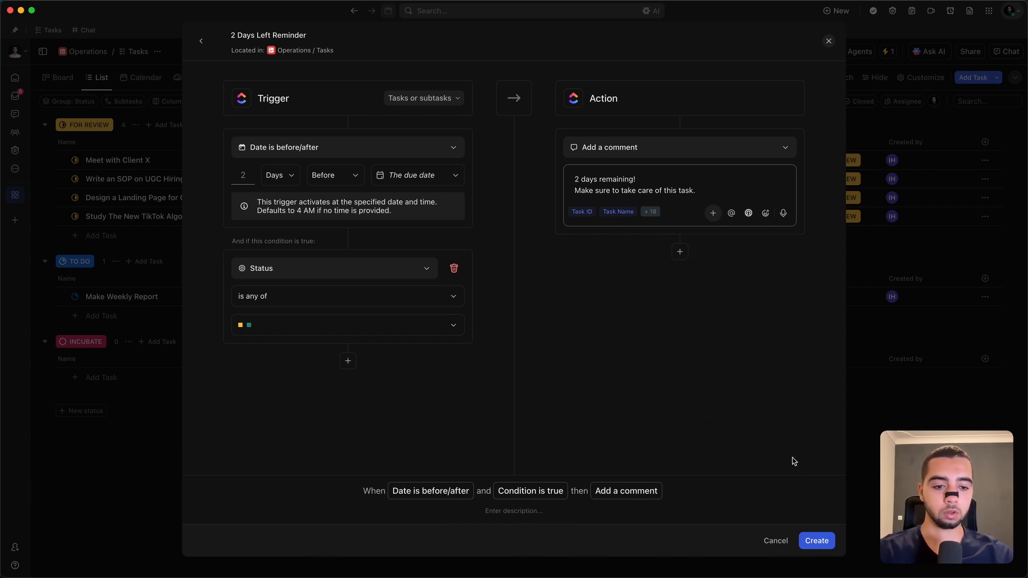
{"action": "left_click", "coordinate": [825, 543]}
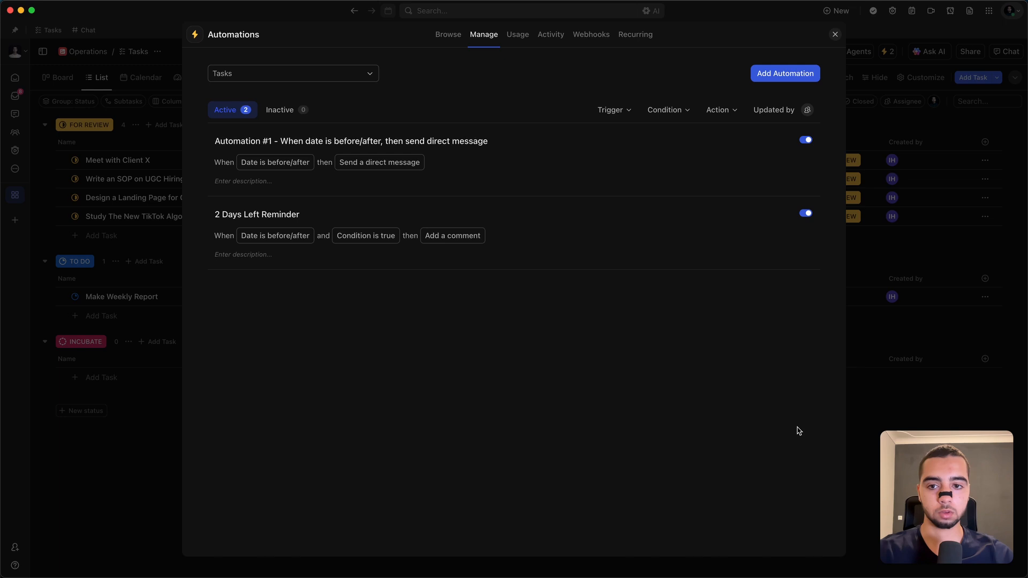
Step: Reopen the 2 Days Left Reminder automation and try adding TO DO to its status condition
{"action": "left_click", "coordinate": [321, 211]}
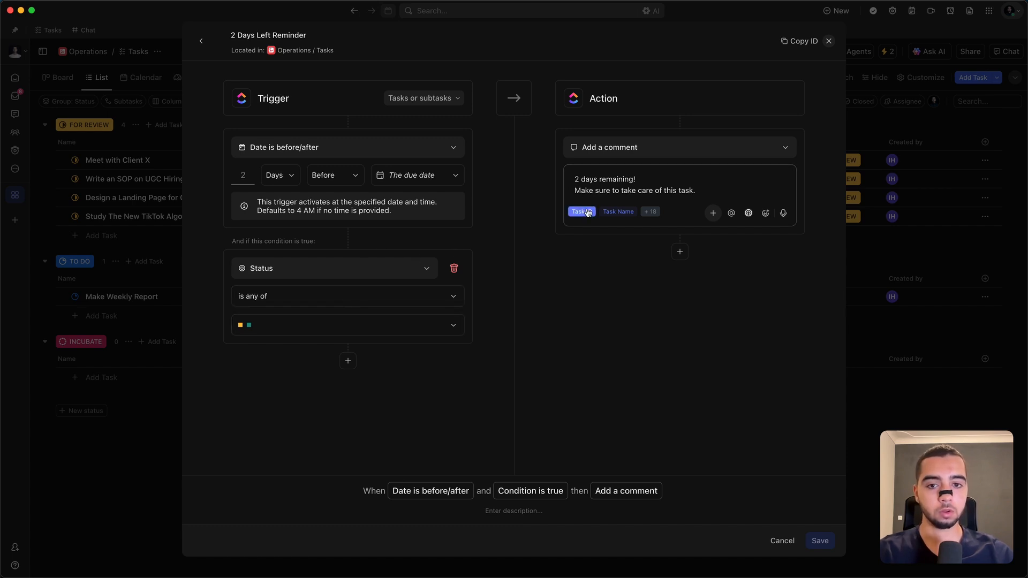
{"action": "left_click", "coordinate": [372, 335]}
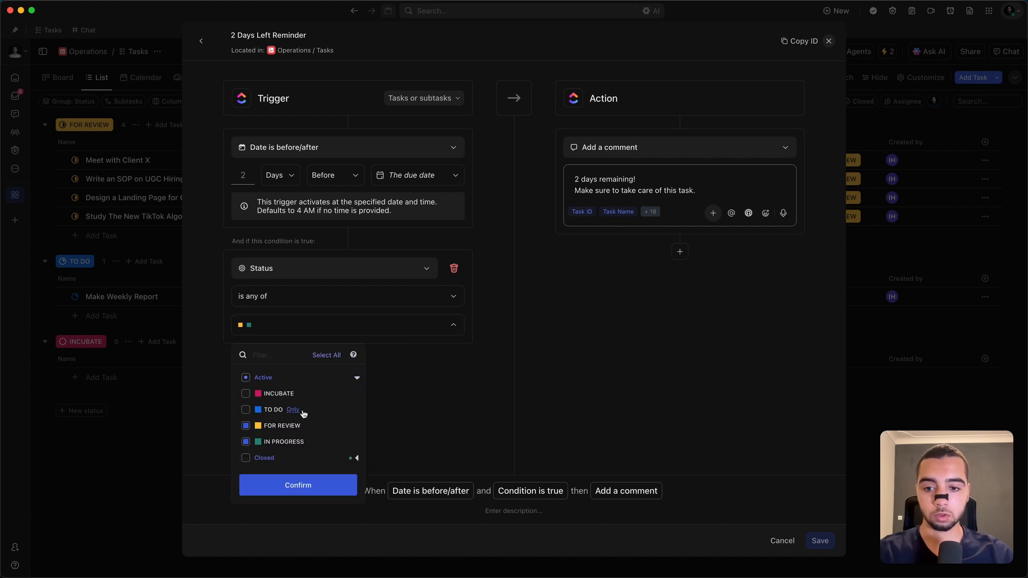
{"action": "left_click", "coordinate": [256, 411]}
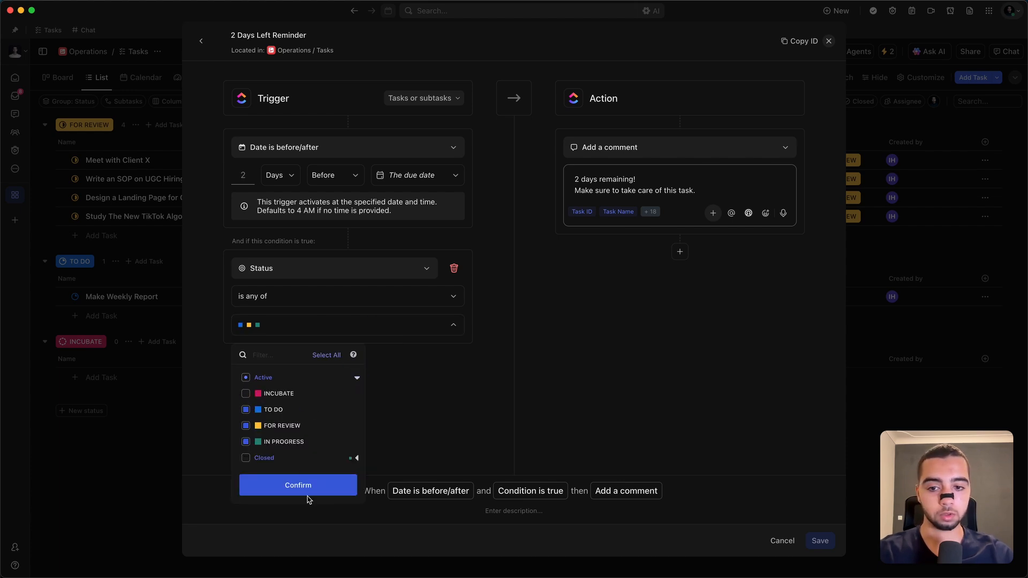
{"action": "left_click", "coordinate": [257, 410]}
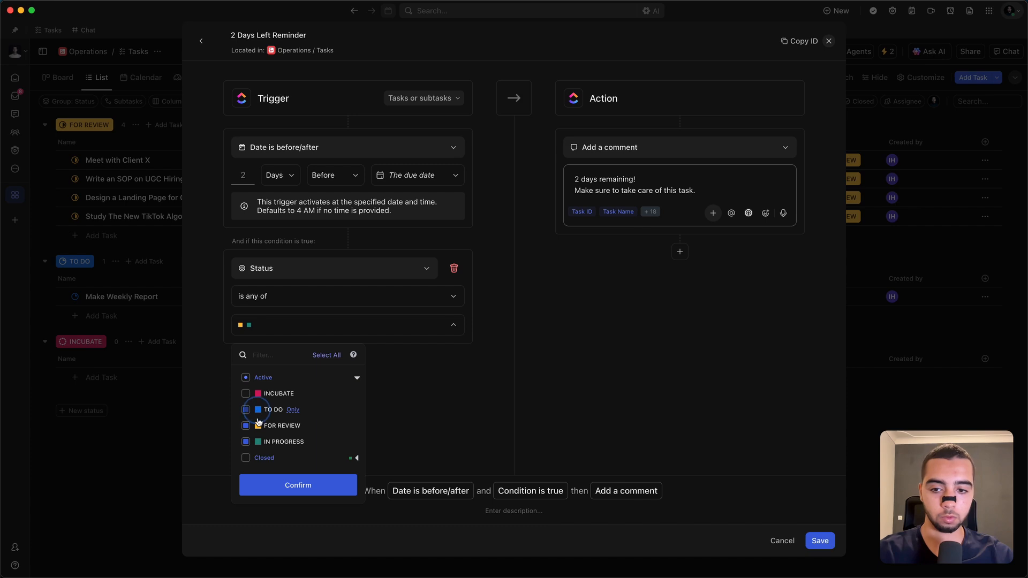
{"action": "left_click", "coordinate": [315, 485]}
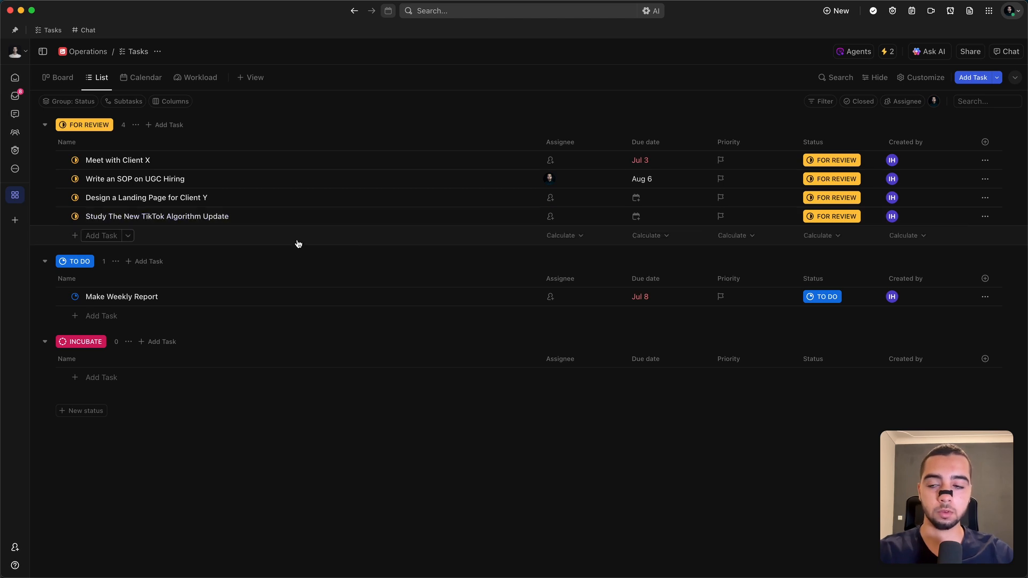
Step: In Client 1's Compaigns list, set Holiday Season Promotion's start date to Friday, August 1 and change its status to PLANNING
{"action": "left_click", "coordinate": [15, 198]}
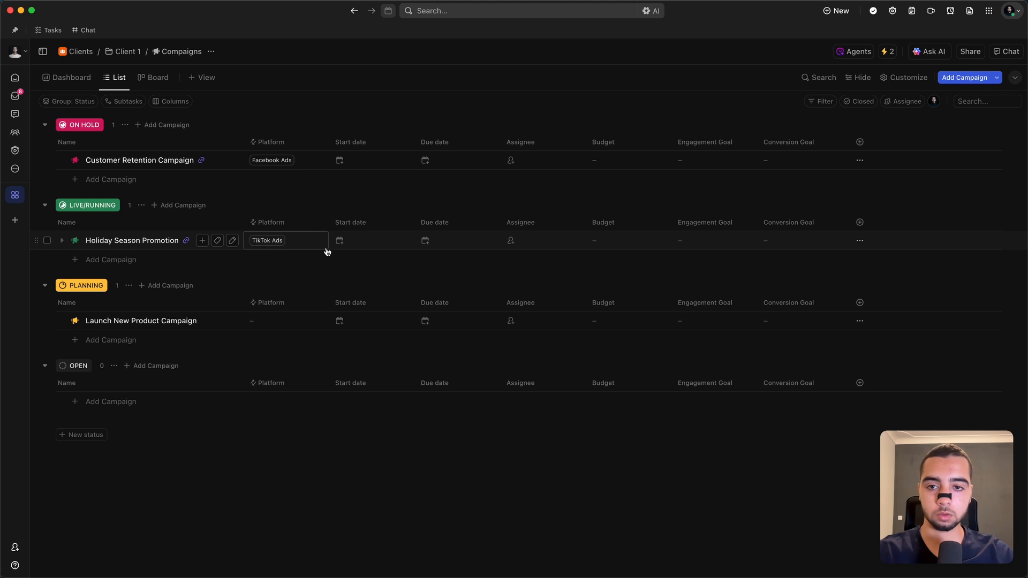
{"action": "left_click", "coordinate": [393, 250]}
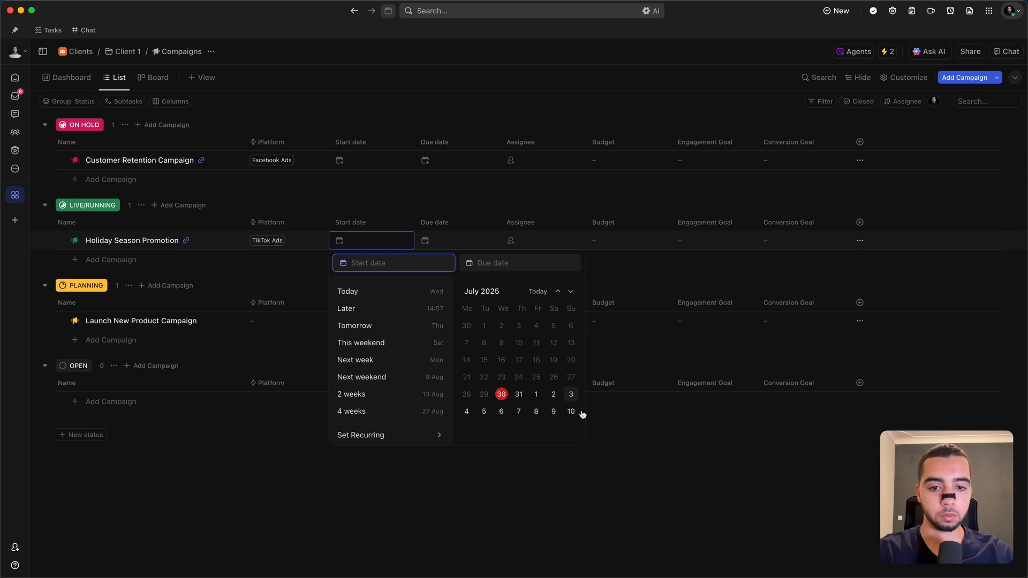
{"action": "left_click", "coordinate": [536, 394]}
{"action": "left_click", "coordinate": [477, 457]}
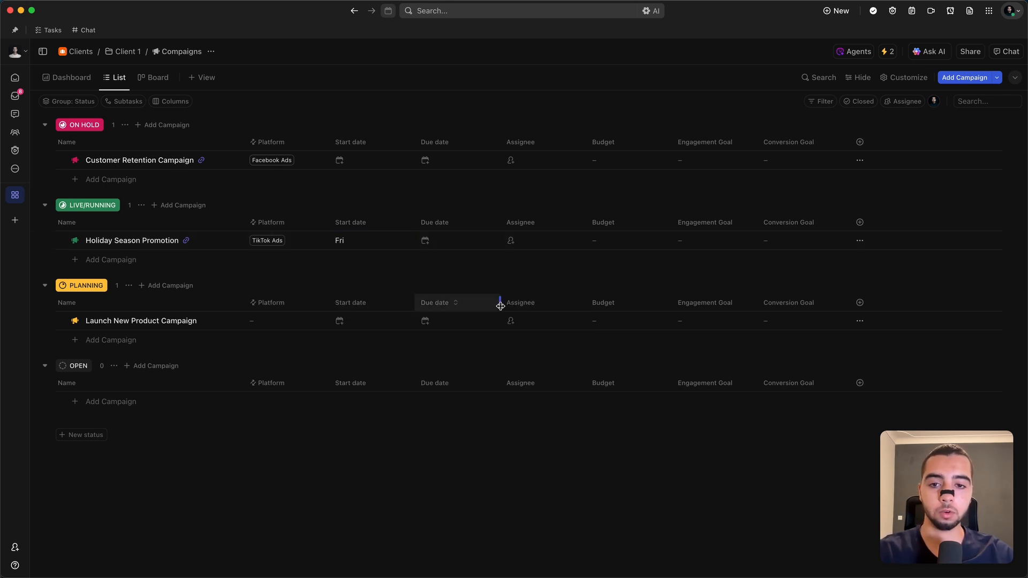
{"action": "left_click", "coordinate": [75, 240]}
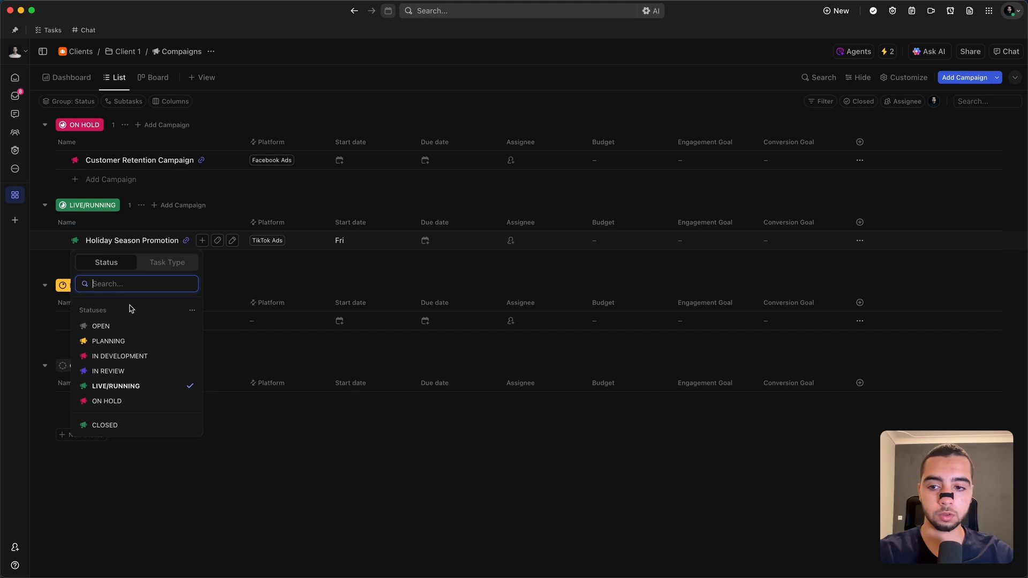
{"action": "left_click", "coordinate": [144, 342]}
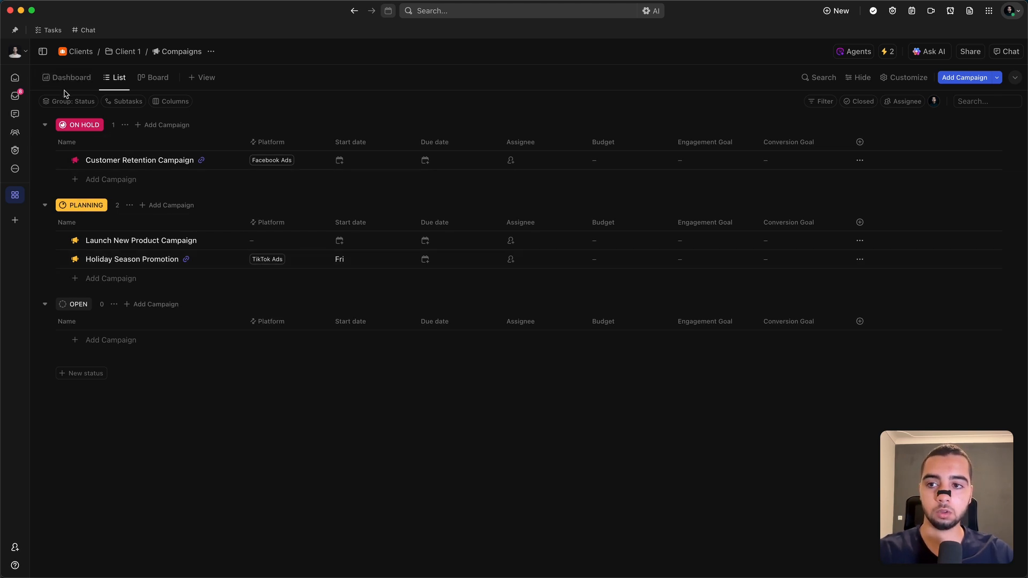
Step: Start an automation for the Compaigns list that changes the status to LIVE/RUNNING when the start date arrives
{"action": "left_click", "coordinate": [873, 52]}
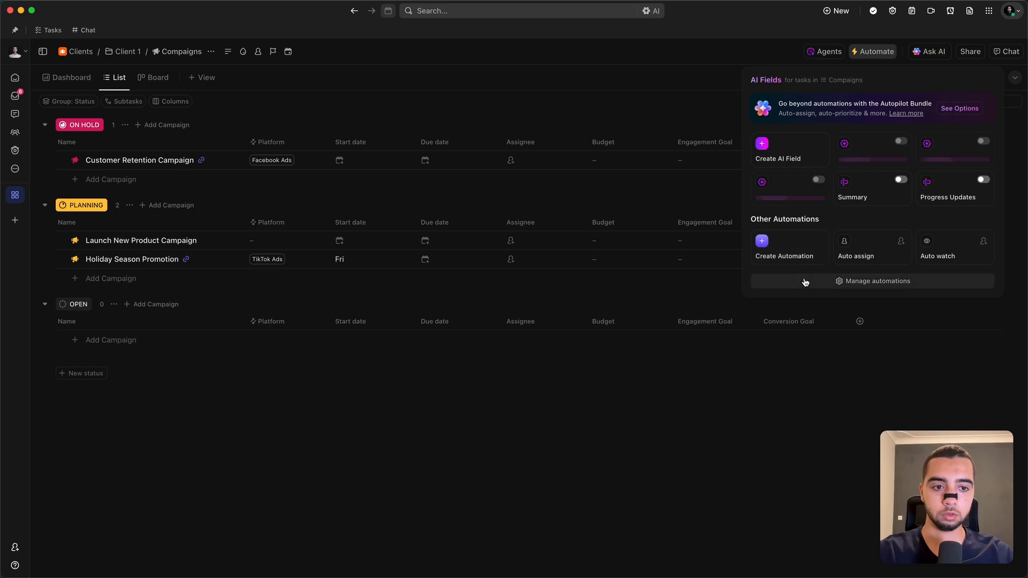
{"action": "left_click", "coordinate": [803, 280]}
{"action": "left_click", "coordinate": [485, 269]}
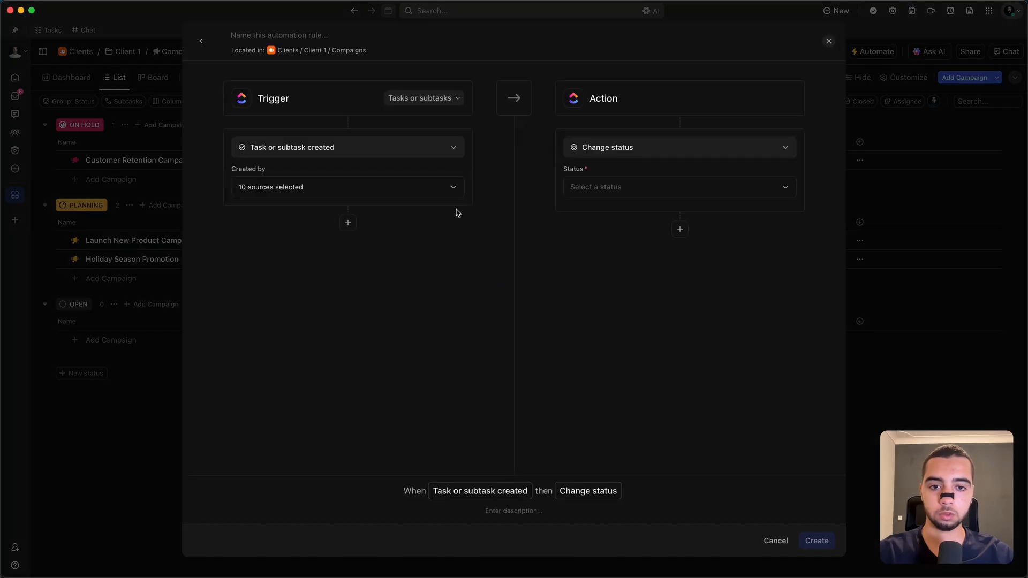
{"action": "left_click", "coordinate": [335, 152]}
{"action": "type", "text": "do"}
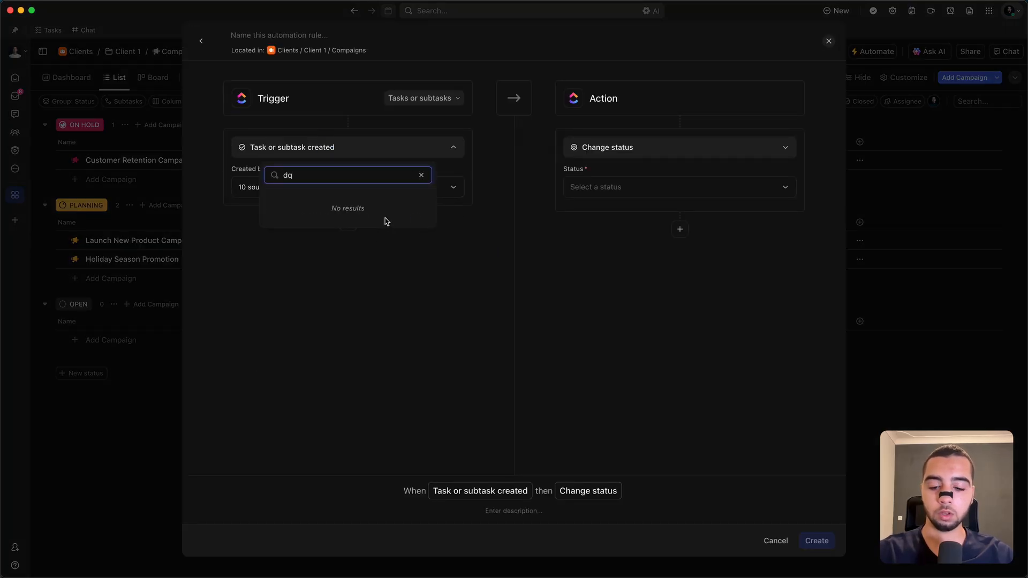
{"action": "key", "text": "BackSpace"}
{"action": "key", "text": "BackSpace"}
{"action": "type", "text": "start"}
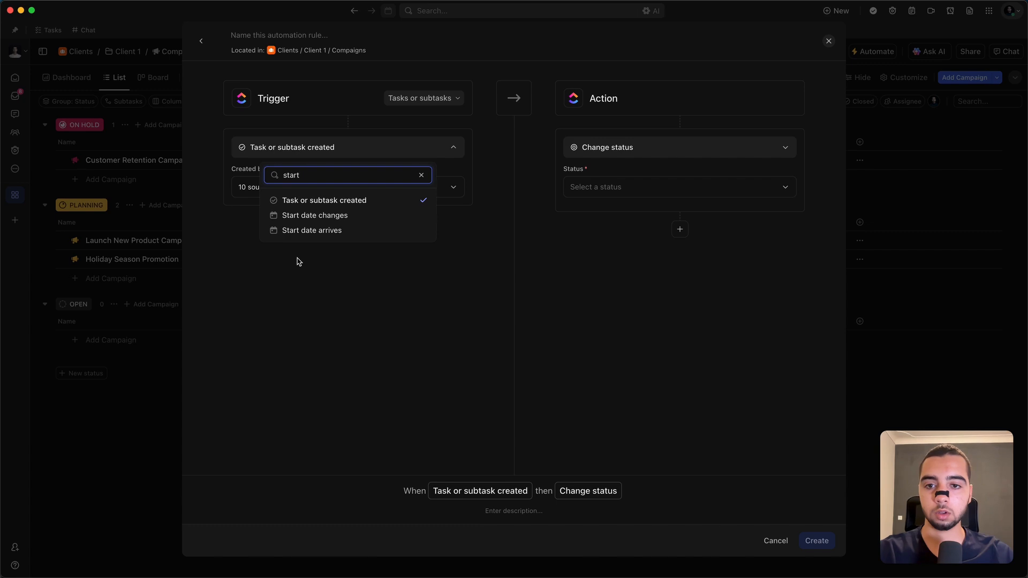
{"action": "left_click", "coordinate": [343, 231]}
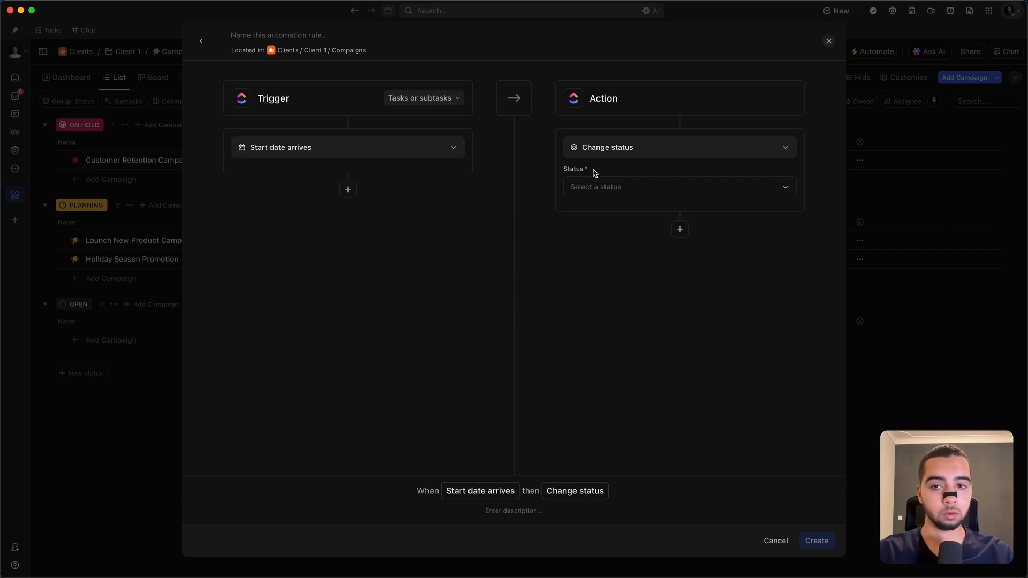
{"action": "left_click", "coordinate": [604, 187]}
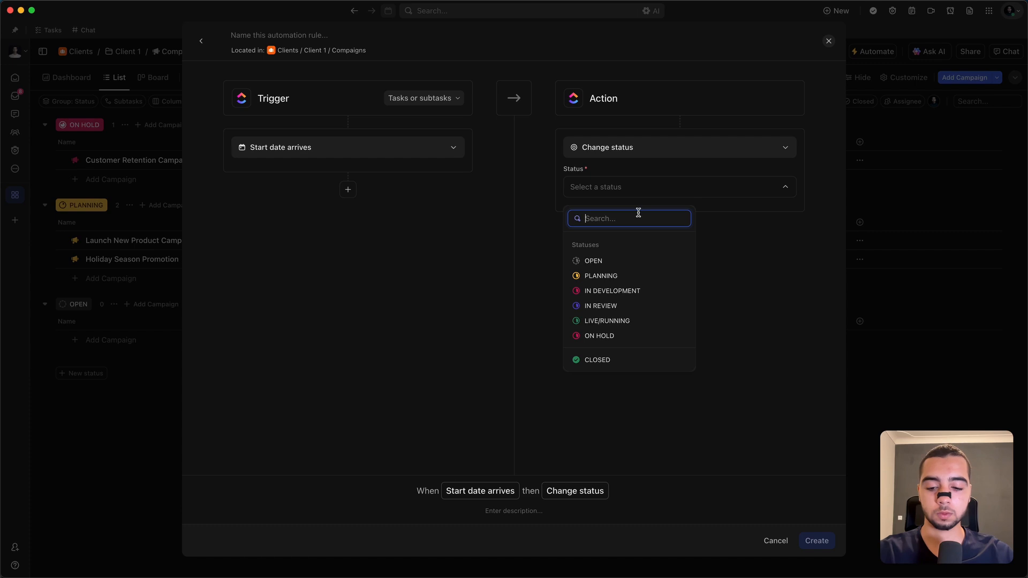
{"action": "left_click", "coordinate": [623, 323]}
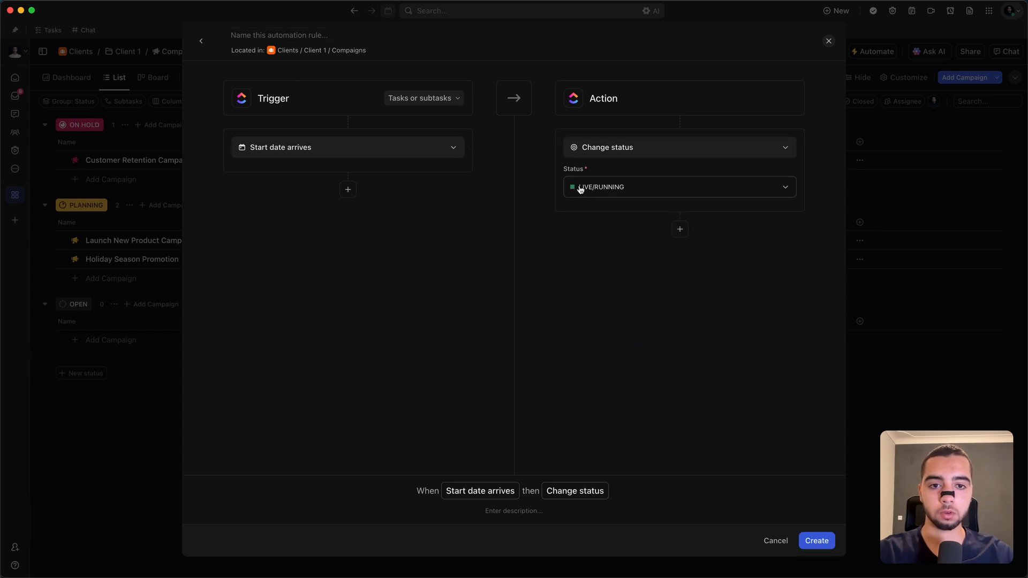
Step: Name the automation "Move to LIVE on Start Date", create it, and return to the campaigns list
{"action": "left_click", "coordinate": [283, 35]}
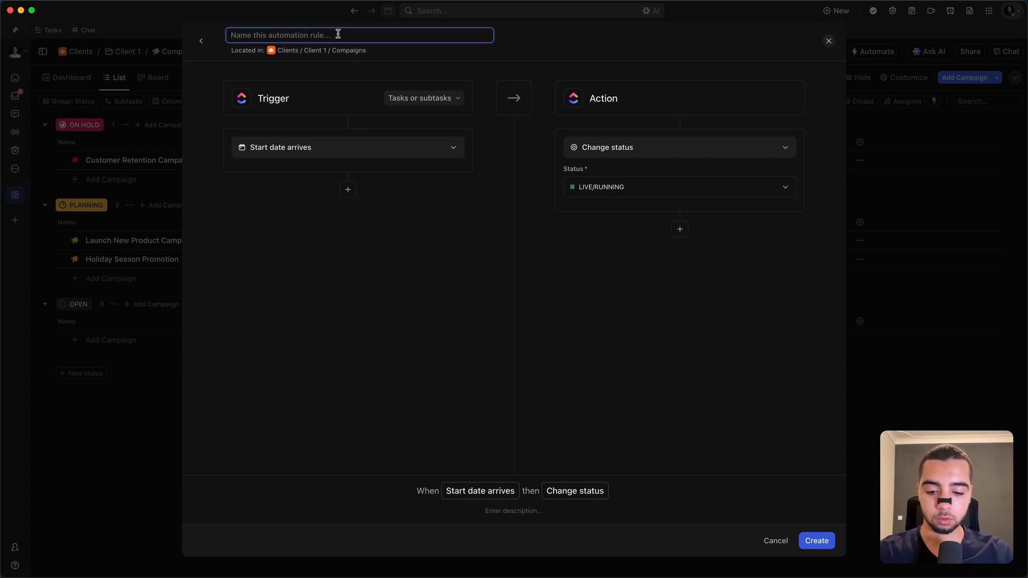
{"action": "type", "text": "Move to LIVE on Start Date"}
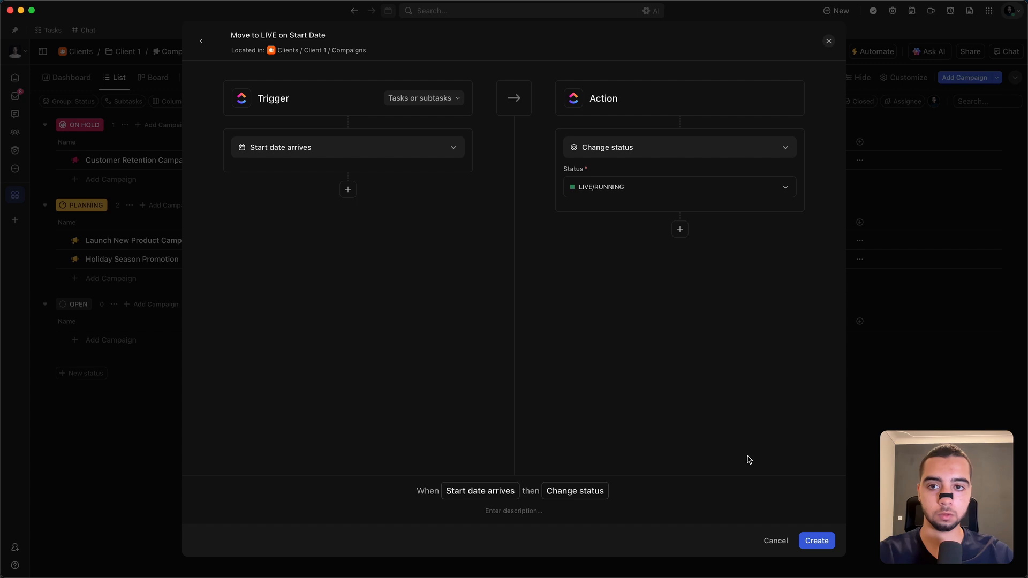
{"action": "left_click", "coordinate": [829, 541]}
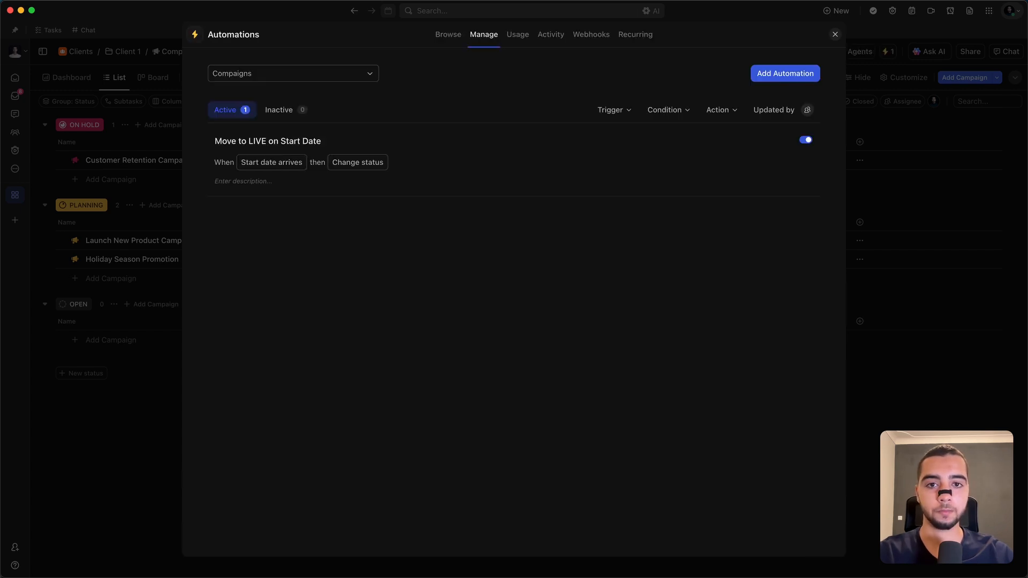
{"action": "left_click", "coordinate": [785, 75]}
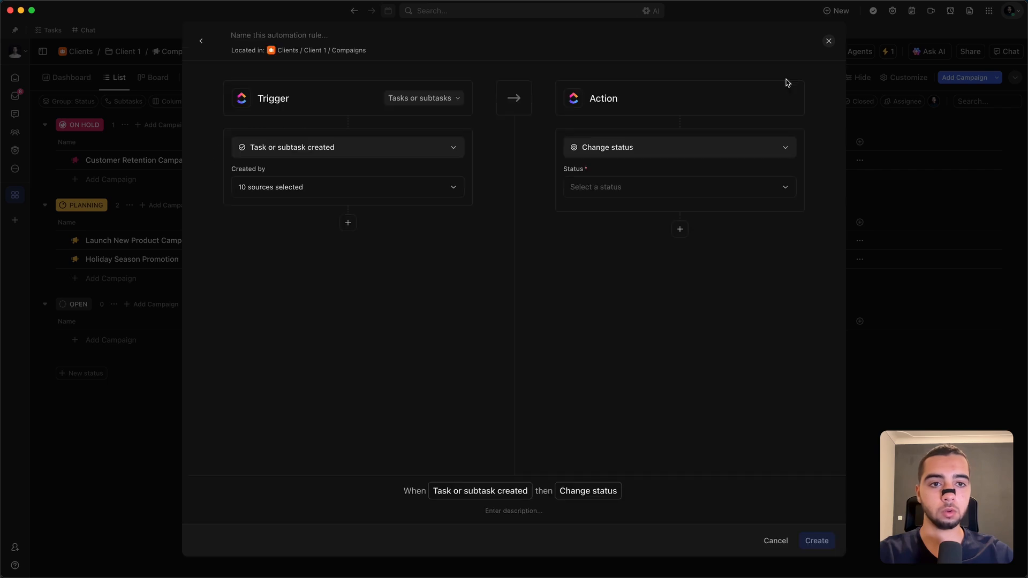
{"action": "left_click", "coordinate": [828, 41]}
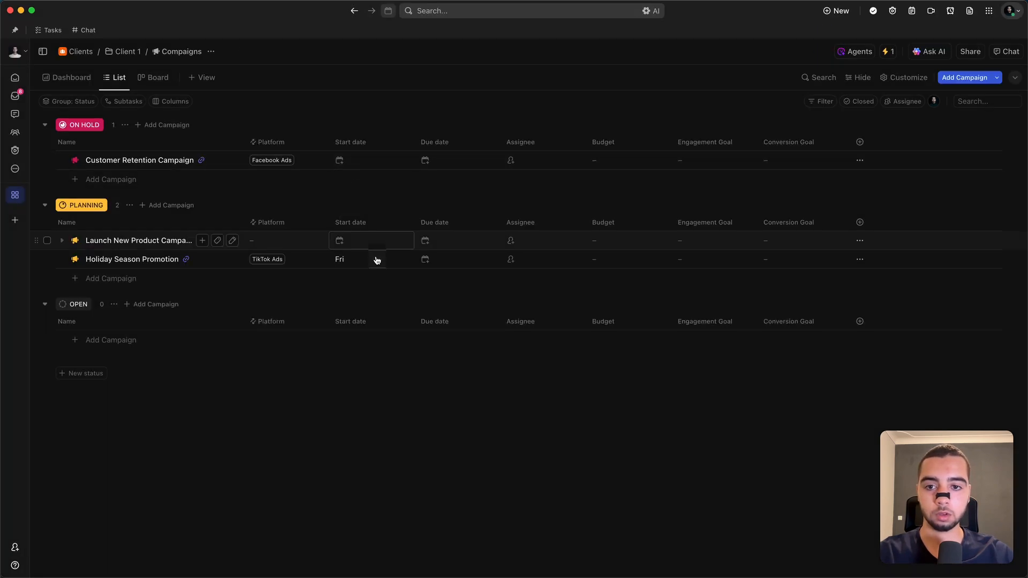
Step: Set Holiday Season Promotion's due date to the two-week option, August 13
{"action": "left_click", "coordinate": [444, 262]}
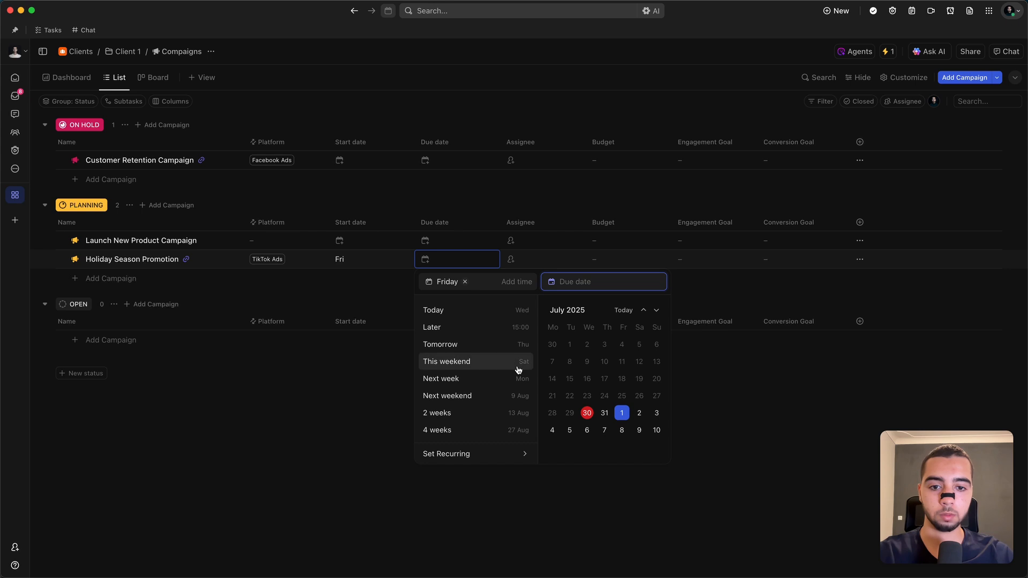
{"action": "left_click", "coordinate": [464, 417]}
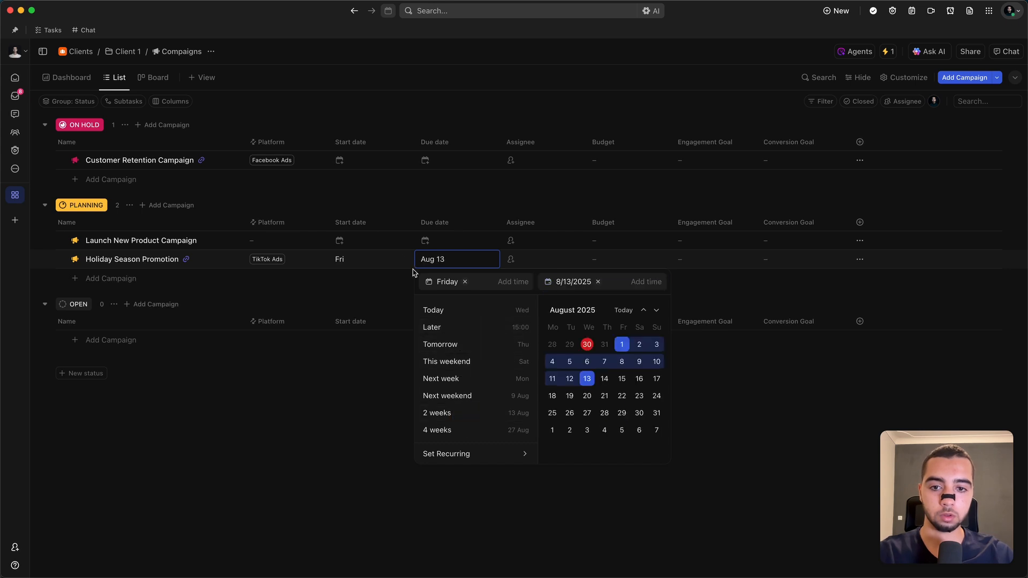
{"action": "left_click", "coordinate": [395, 259]}
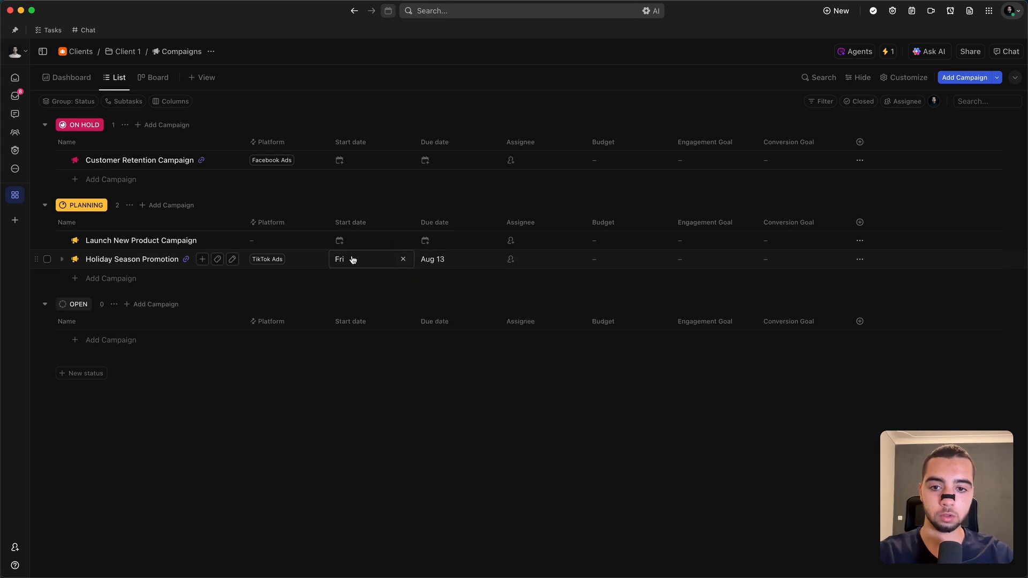
Step: Set Holiday Season Promotion's due date to August 15
{"action": "left_click", "coordinate": [437, 268]}
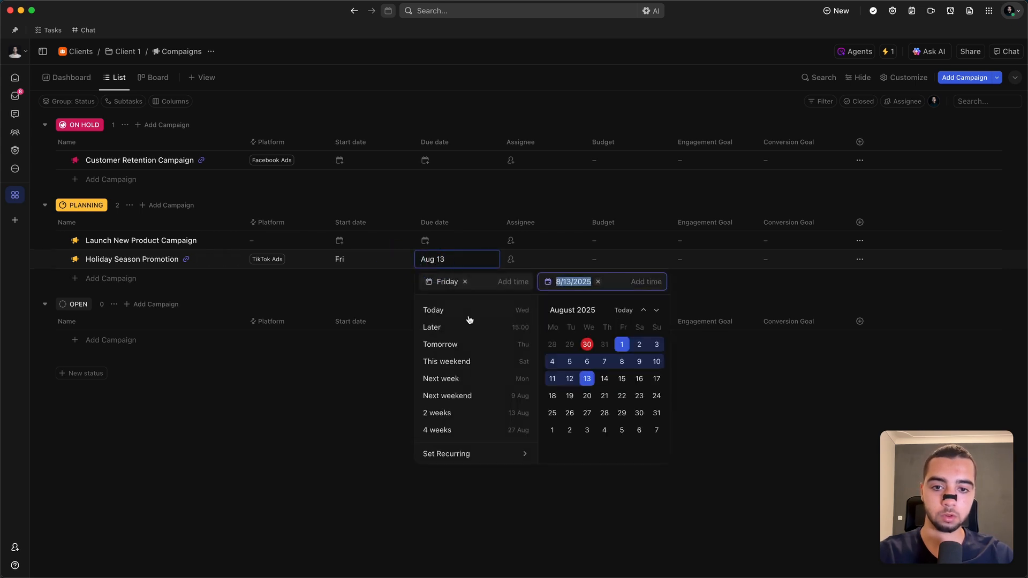
{"action": "left_click", "coordinate": [621, 378]}
{"action": "left_click", "coordinate": [300, 425]}
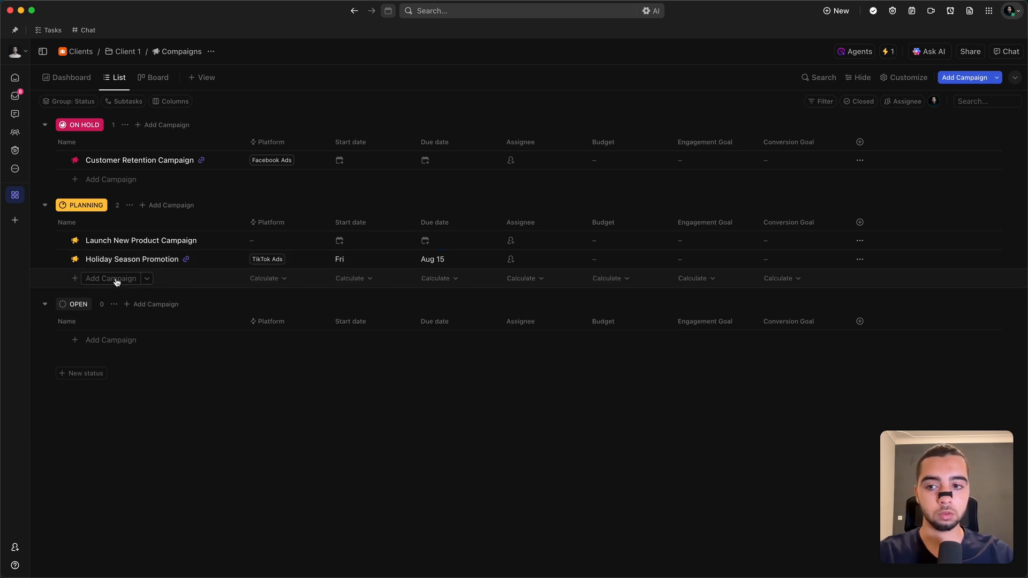
{"action": "left_click", "coordinate": [76, 260]}
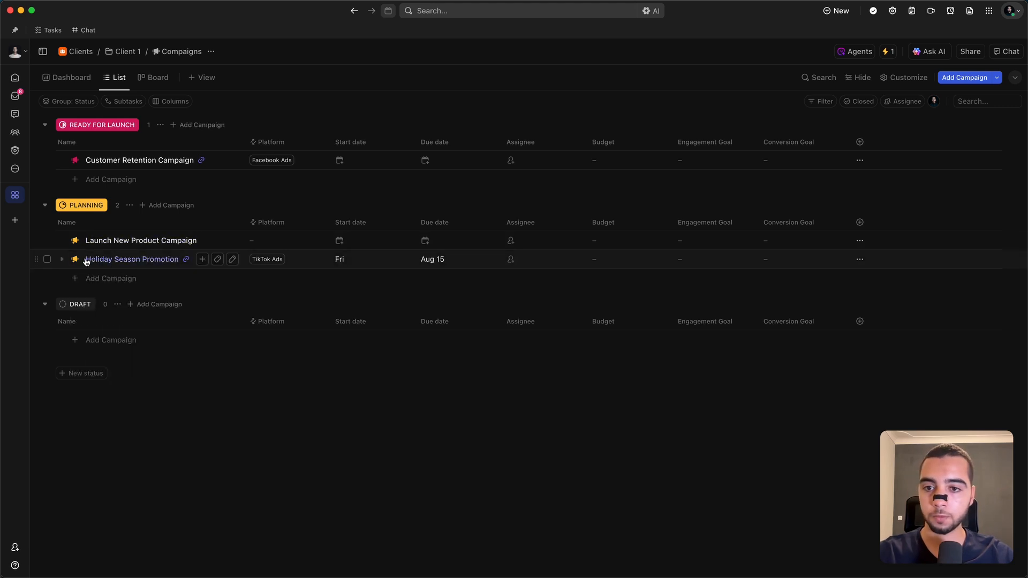
{"action": "left_click", "coordinate": [76, 260]}
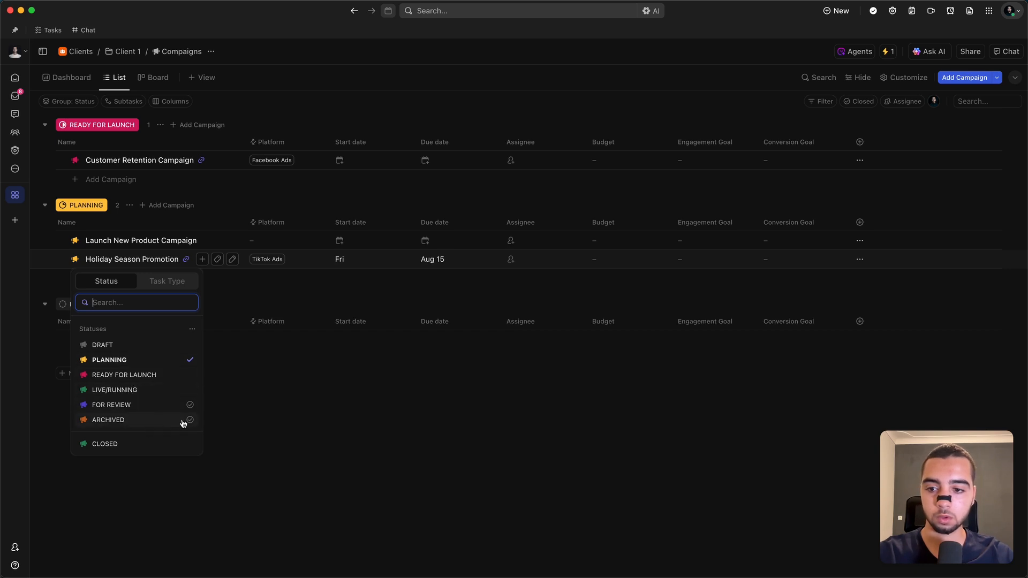
{"action": "left_click", "coordinate": [298, 422]}
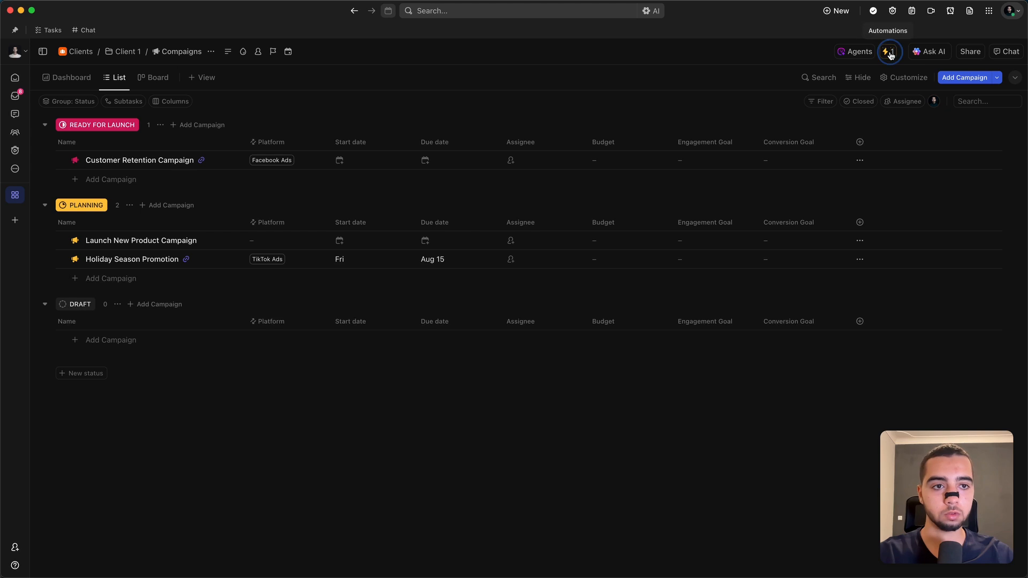
Step: Start an automation named "Move to FOR REVIEW on End Date" that changes the status to FOR REVIEW when the due date arrives
{"action": "left_click", "coordinate": [889, 53]}
{"action": "left_click", "coordinate": [855, 328]}
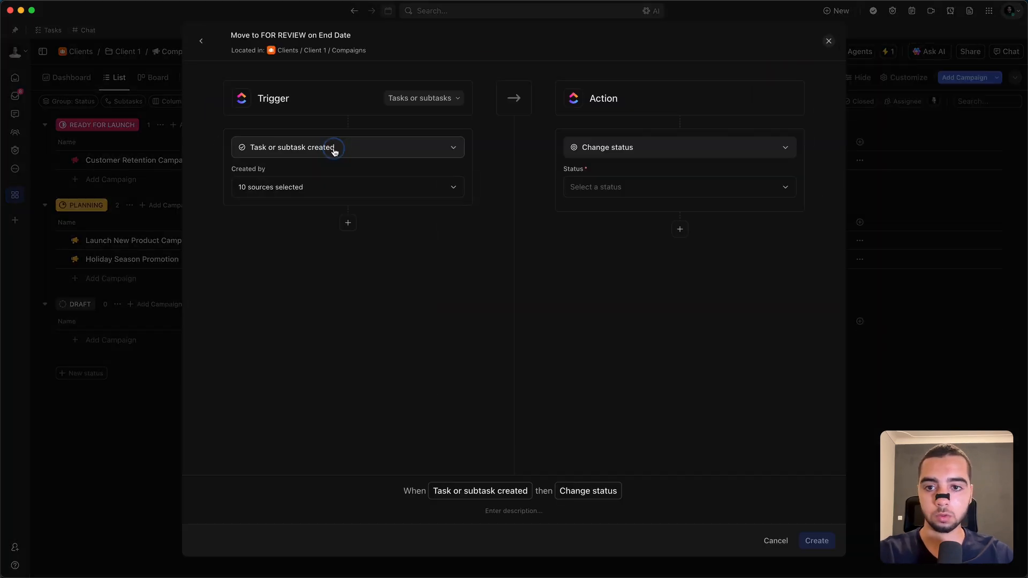
{"action": "left_click", "coordinate": [334, 148]}
{"action": "type", "text": "due"}
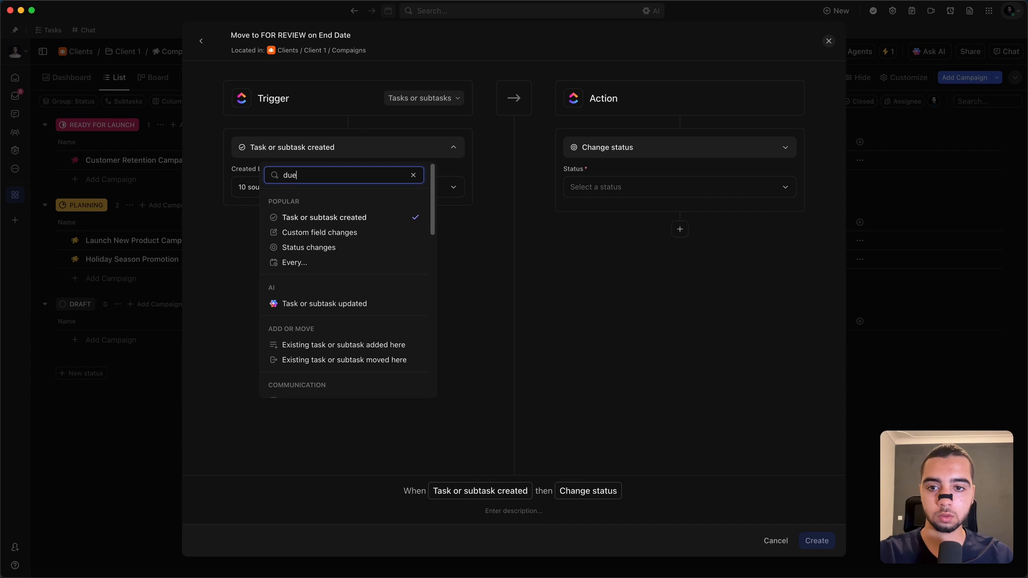
{"action": "left_click", "coordinate": [305, 220]}
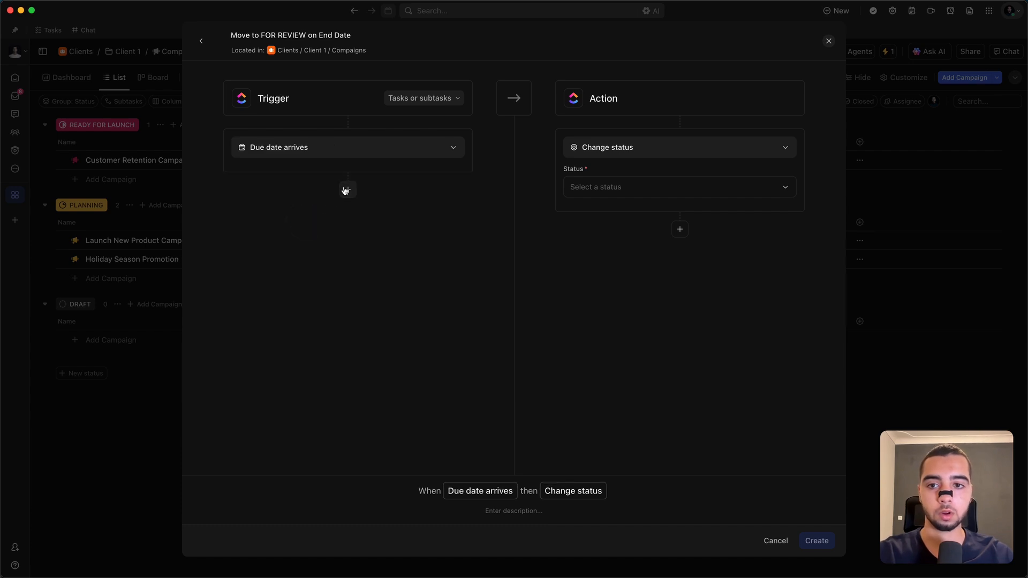
{"action": "left_click", "coordinate": [691, 193]}
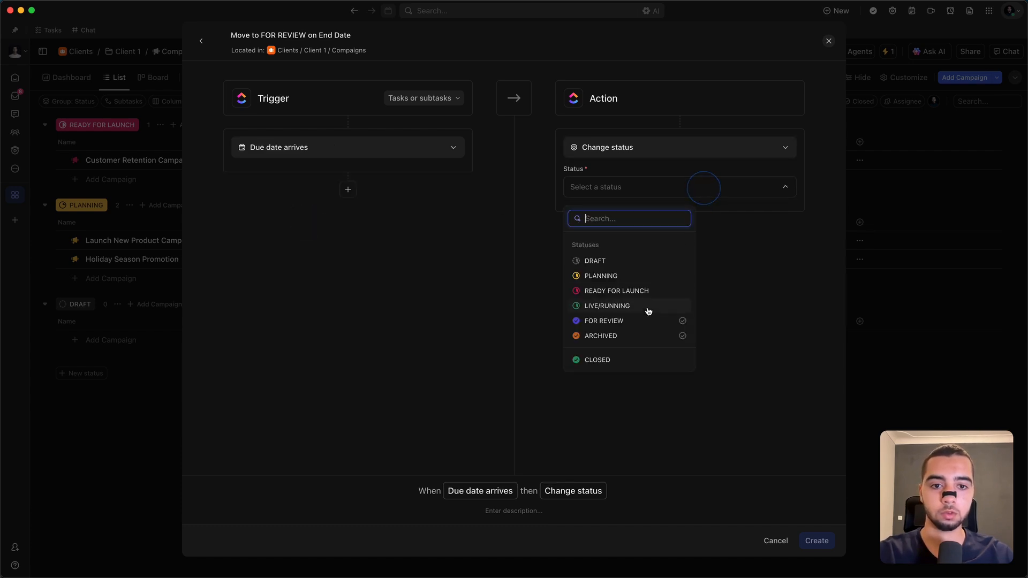
{"action": "left_click", "coordinate": [628, 322]}
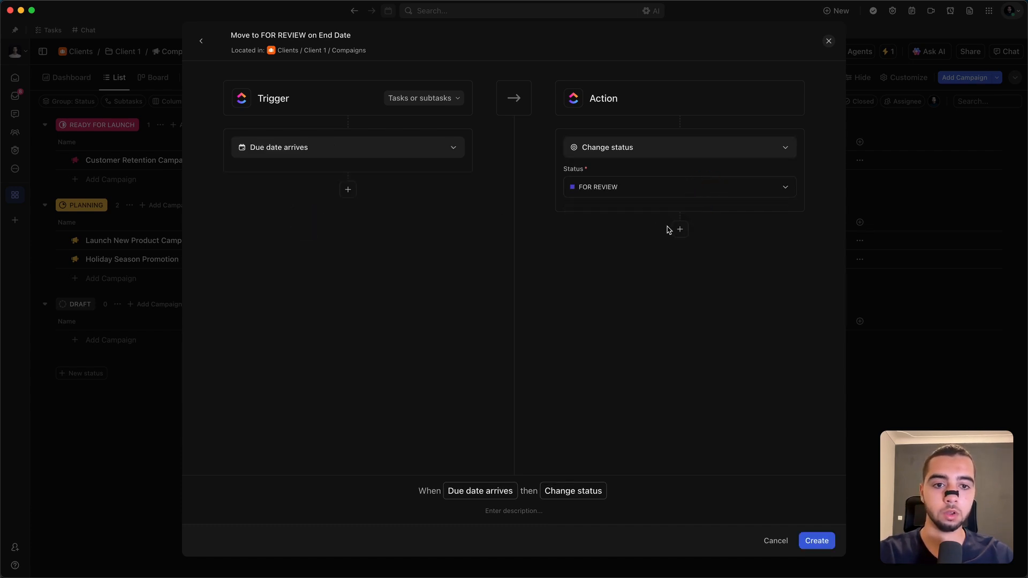
Step: Add a trigger condition requiring the Status to be any of LIVE/RUNNING
{"action": "left_click", "coordinate": [347, 190]}
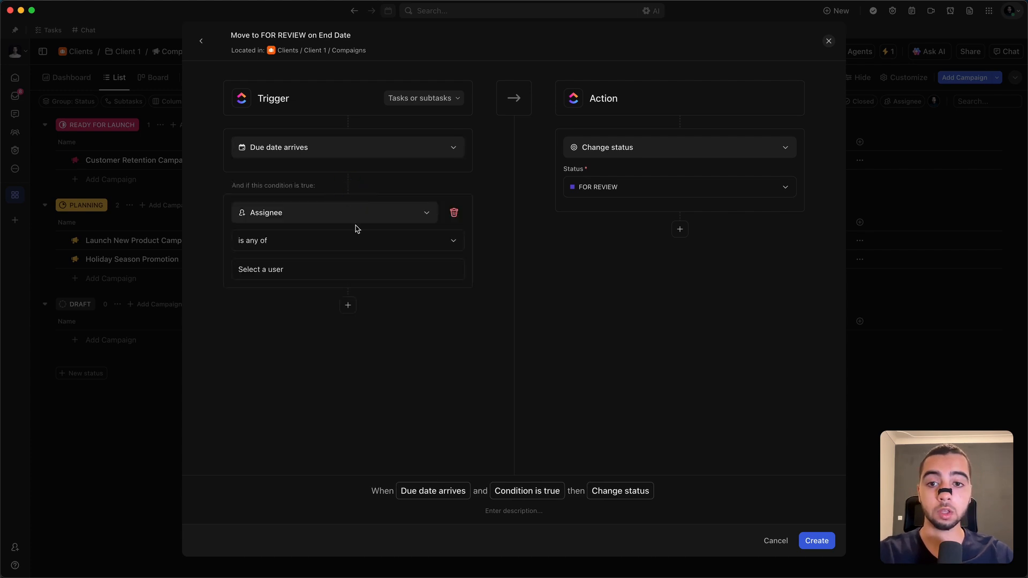
{"action": "left_click", "coordinate": [372, 208]}
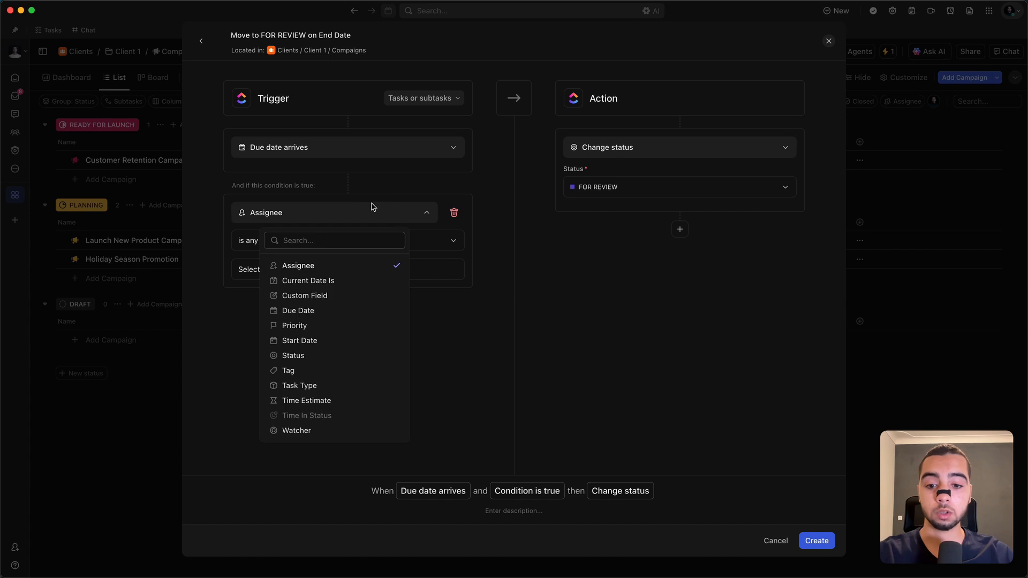
{"action": "left_click", "coordinate": [293, 356]}
{"action": "left_click", "coordinate": [357, 321]}
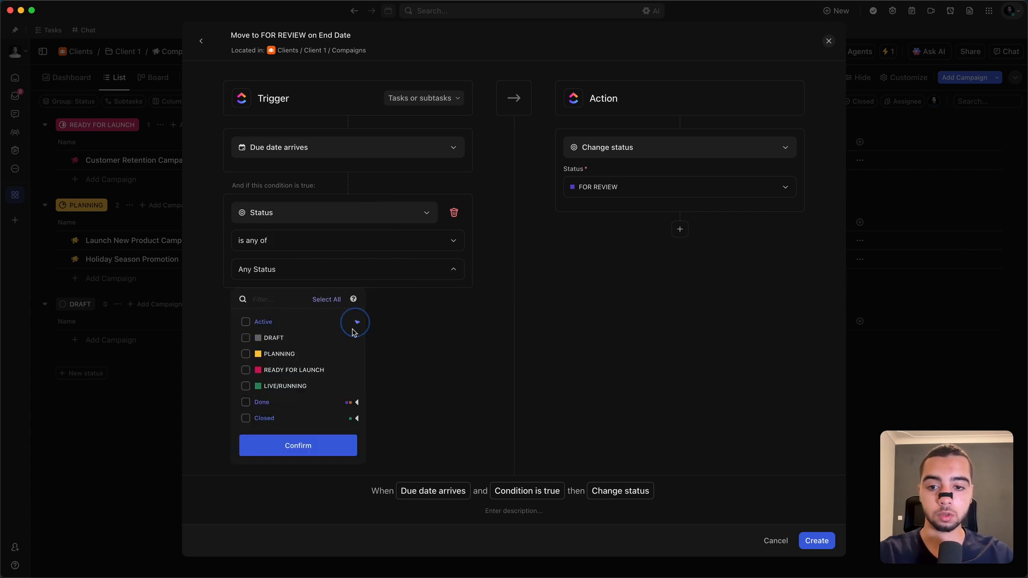
{"action": "left_click", "coordinate": [298, 386]}
{"action": "left_click", "coordinate": [299, 447]}
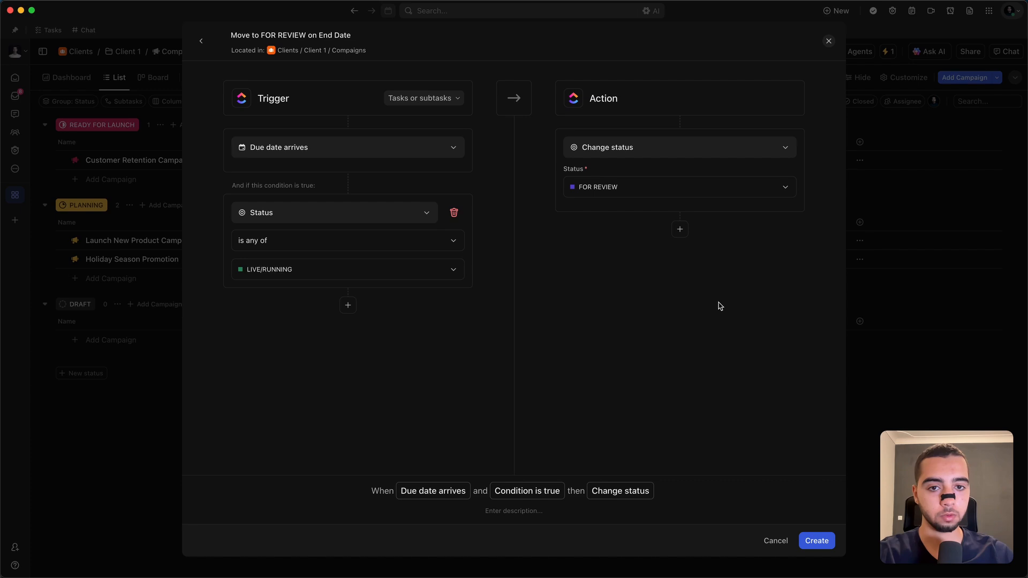
Step: Add a second action that adds a comment reading "Campaign ended! Please review."
{"action": "left_click", "coordinate": [680, 229]}
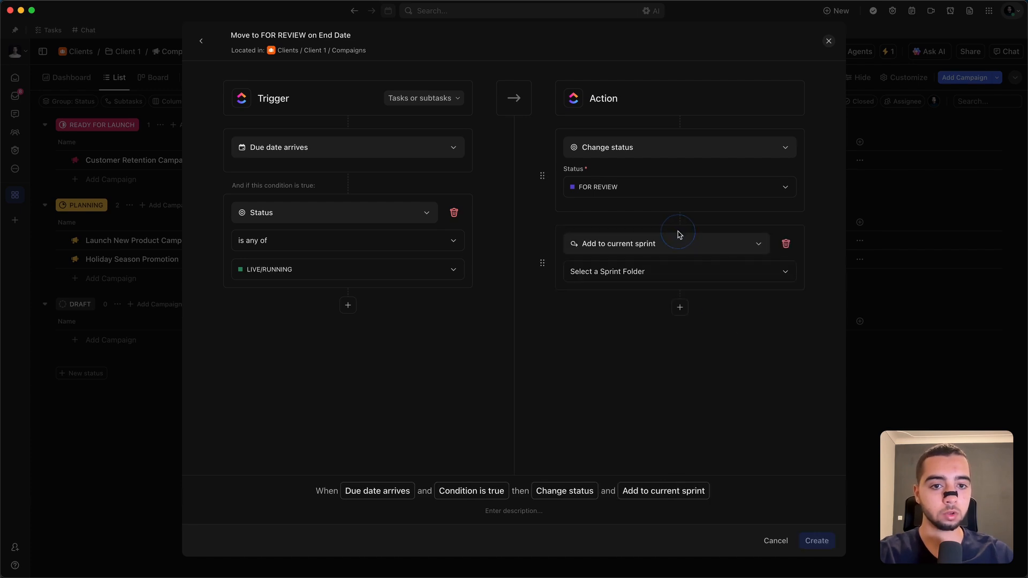
{"action": "left_click", "coordinate": [665, 247]}
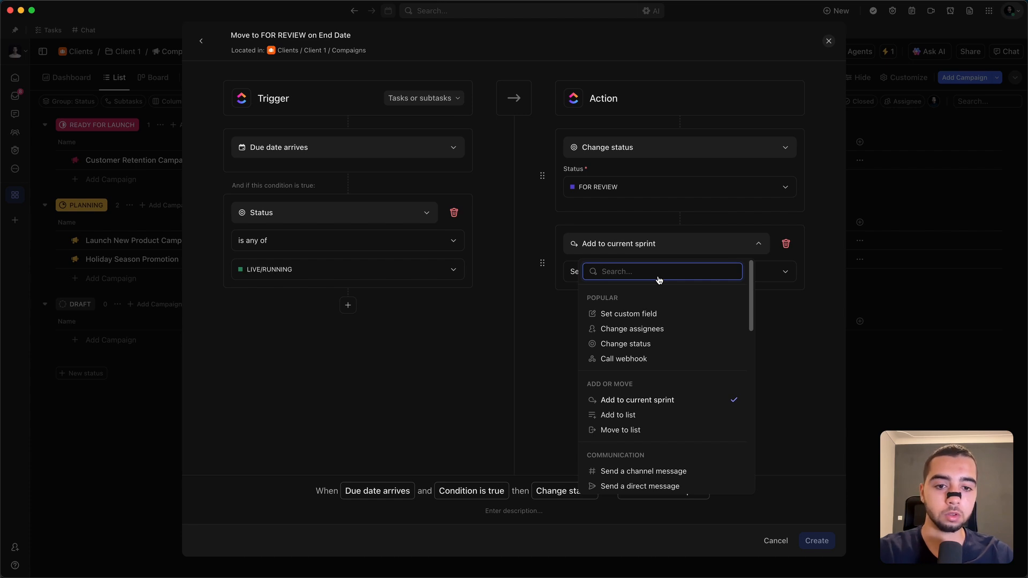
{"action": "type", "text": "com"}
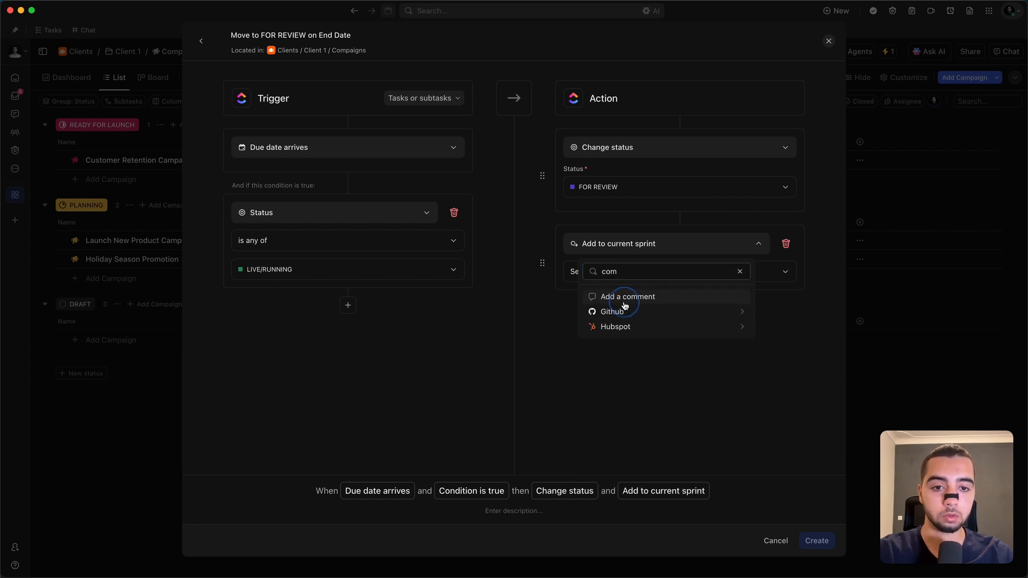
{"action": "left_click", "coordinate": [632, 296]}
{"action": "type", "text": "Campaign ended! Please review."}
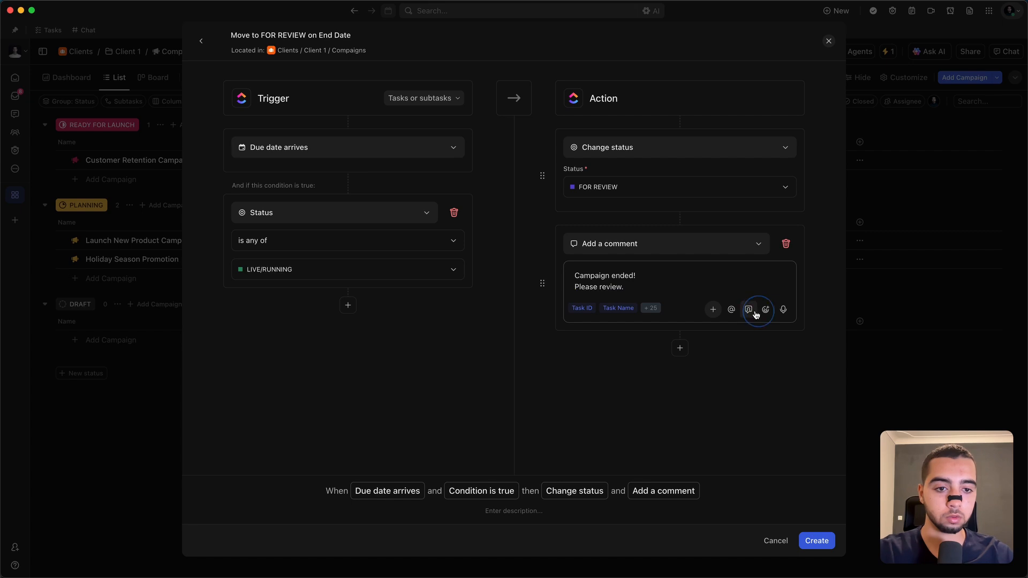
Step: Assign the comment to the task's assignees and create the "Move to FOR REVIEW on End Date" automation
{"action": "left_click", "coordinate": [749, 309]}
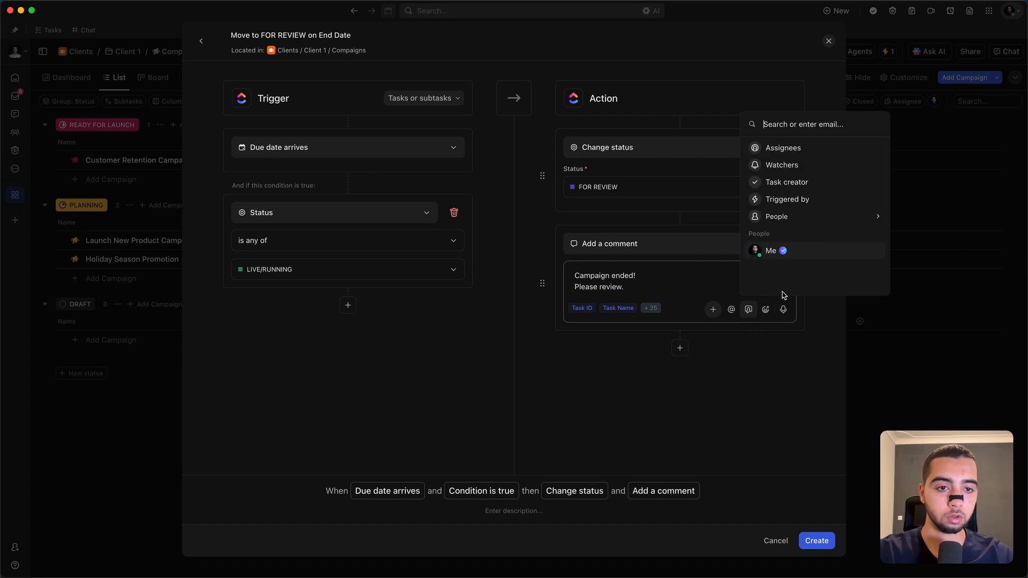
{"action": "left_click", "coordinate": [832, 148]}
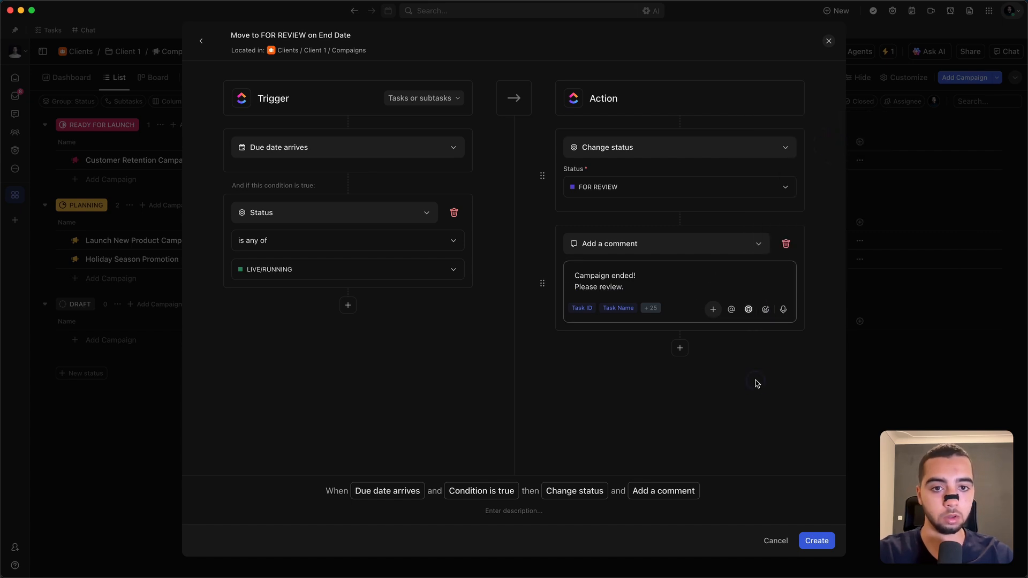
{"action": "left_click", "coordinate": [815, 540]}
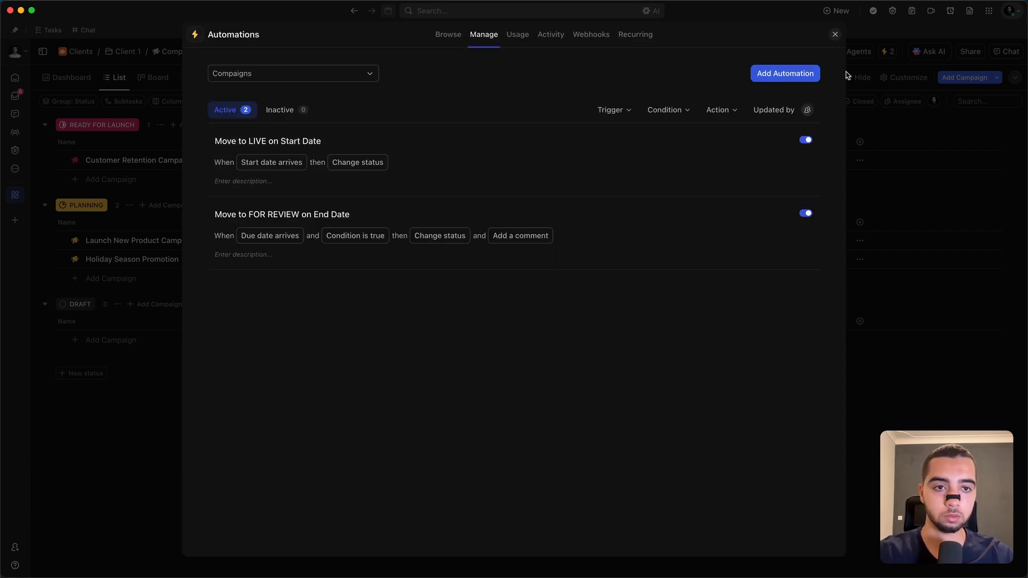
{"action": "left_click", "coordinate": [834, 34]}
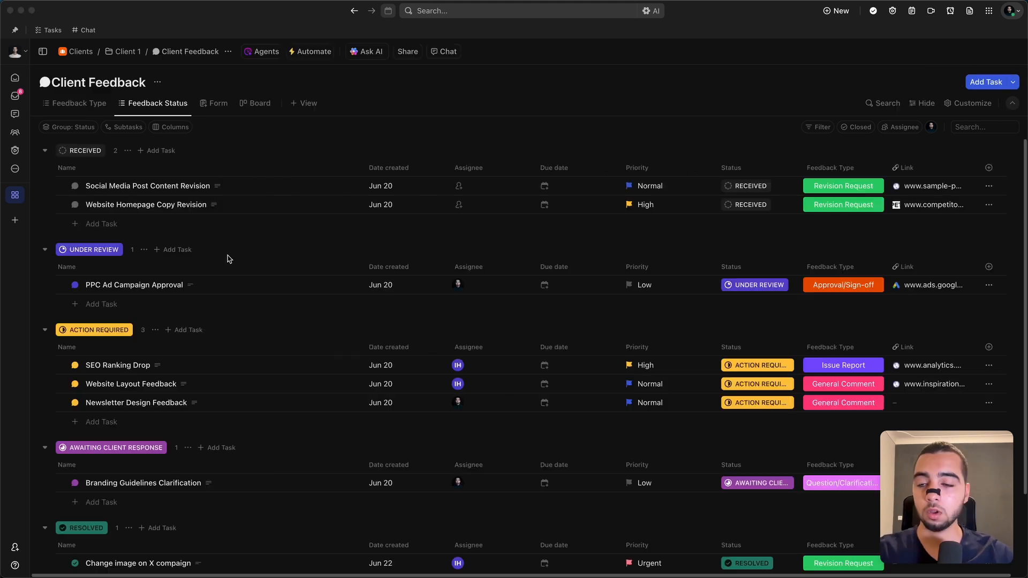
Step: Examine the Client Feedback tasks grouped by status and the status options available for Social Media Post Content Revision
{"action": "left_click", "coordinate": [363, 137]}
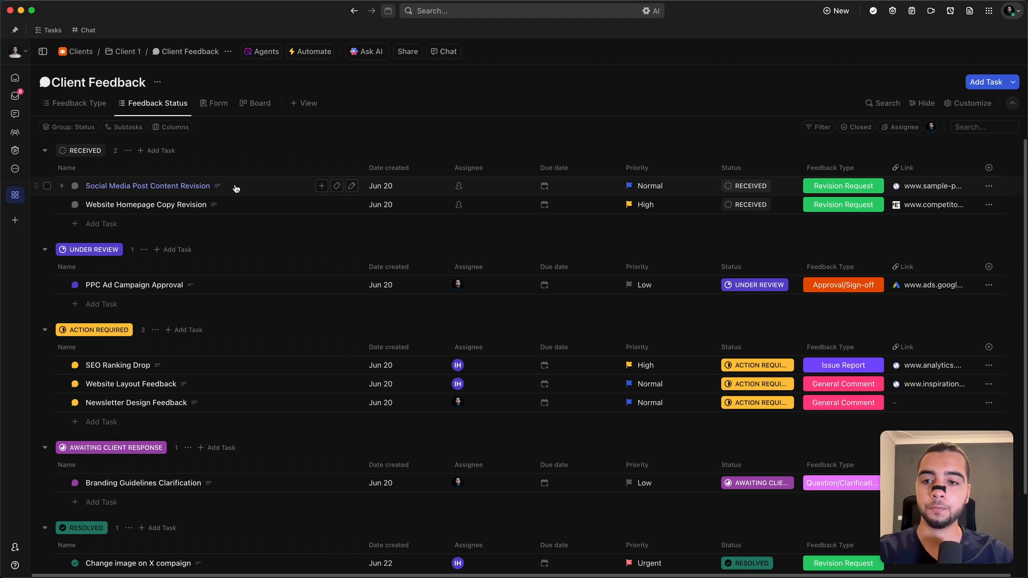
{"action": "scroll", "coordinate": [260, 236], "scroll_direction": "down", "scroll_amount": 2}
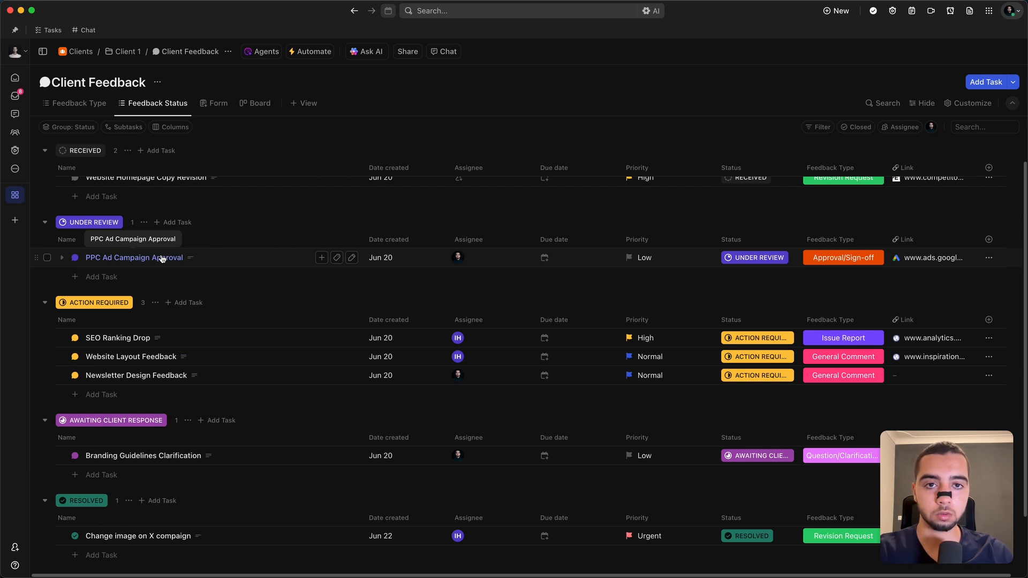
{"action": "scroll", "coordinate": [161, 259], "scroll_direction": "up", "scroll_amount": 1}
{"action": "left_click", "coordinate": [75, 186]}
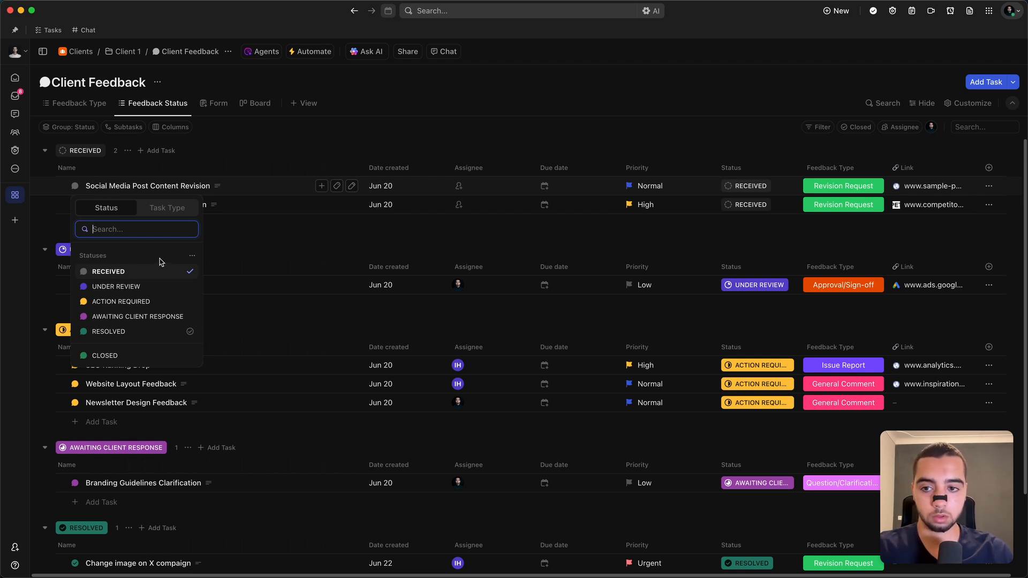
{"action": "key", "text": "Escape"}
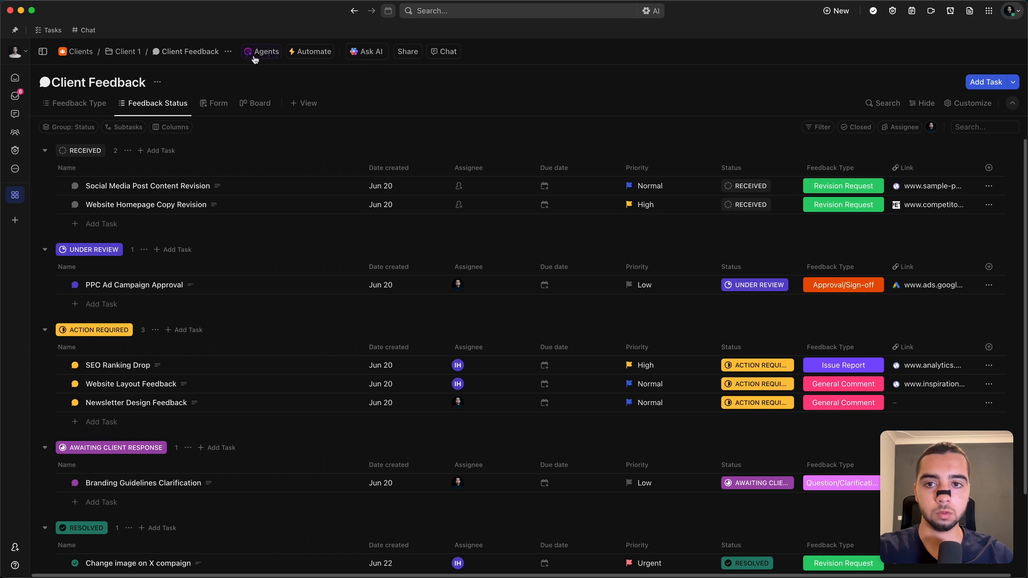
Step: Start a new automation for the Client Feedback list with the trigger Task or subtask created
{"action": "left_click", "coordinate": [298, 51]}
{"action": "left_click", "coordinate": [300, 282]}
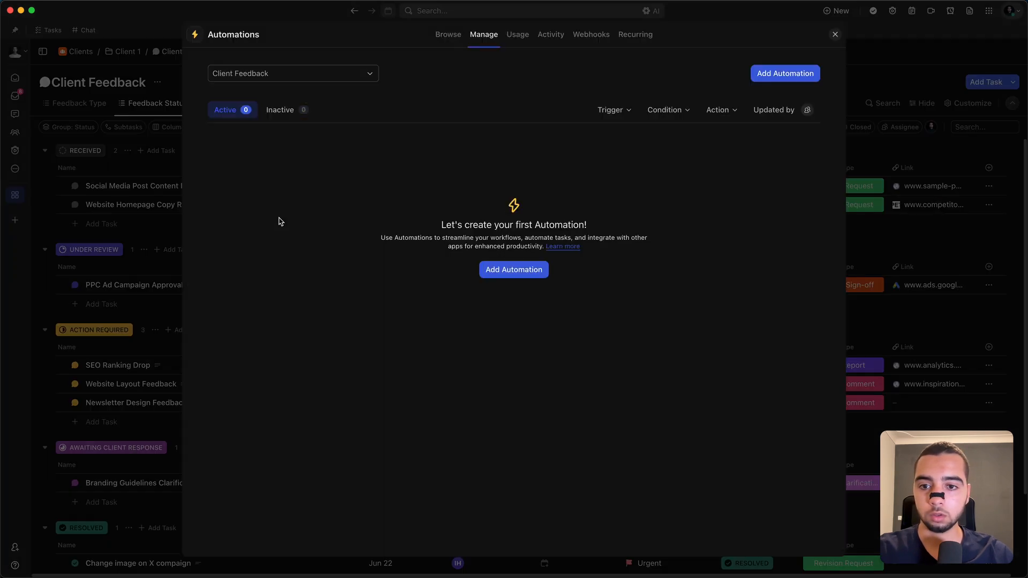
{"action": "left_click", "coordinate": [487, 270]}
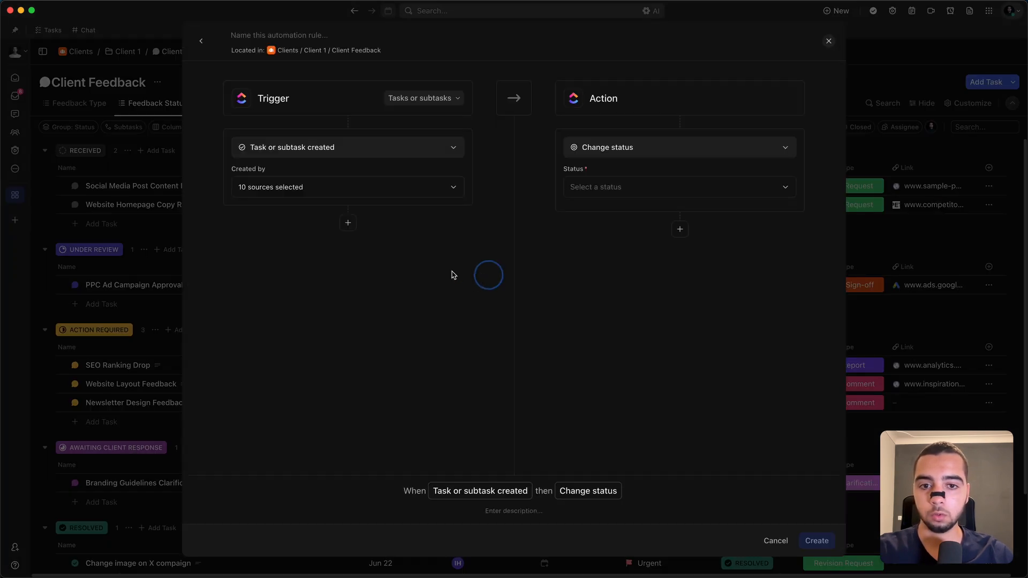
{"action": "left_click", "coordinate": [328, 147]}
{"action": "left_click", "coordinate": [248, 191]}
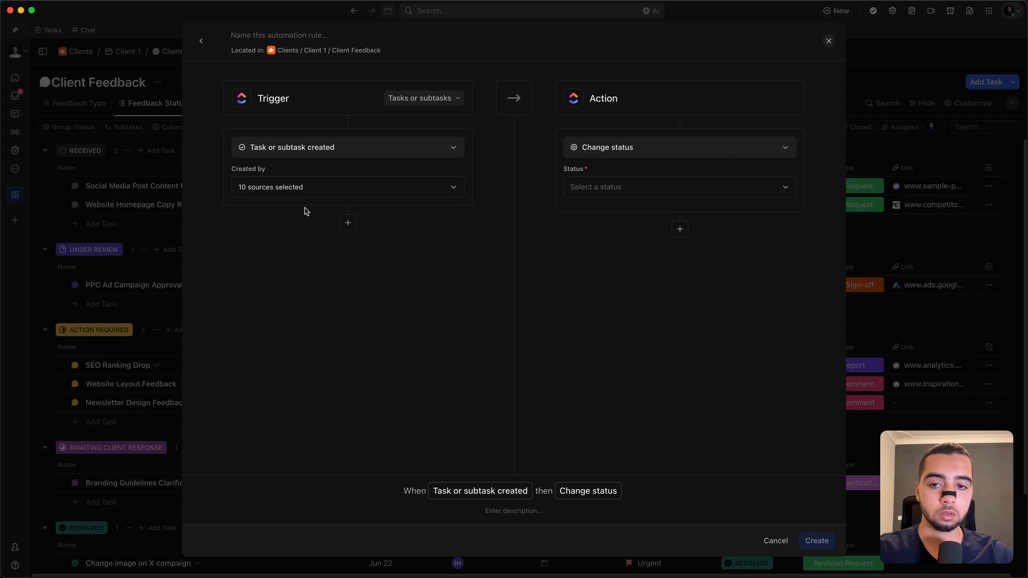
Step: Add a trigger condition of the type Current Date Is, keeping all task creation sources selected
{"action": "left_click", "coordinate": [343, 223]}
{"action": "left_click", "coordinate": [330, 187]}
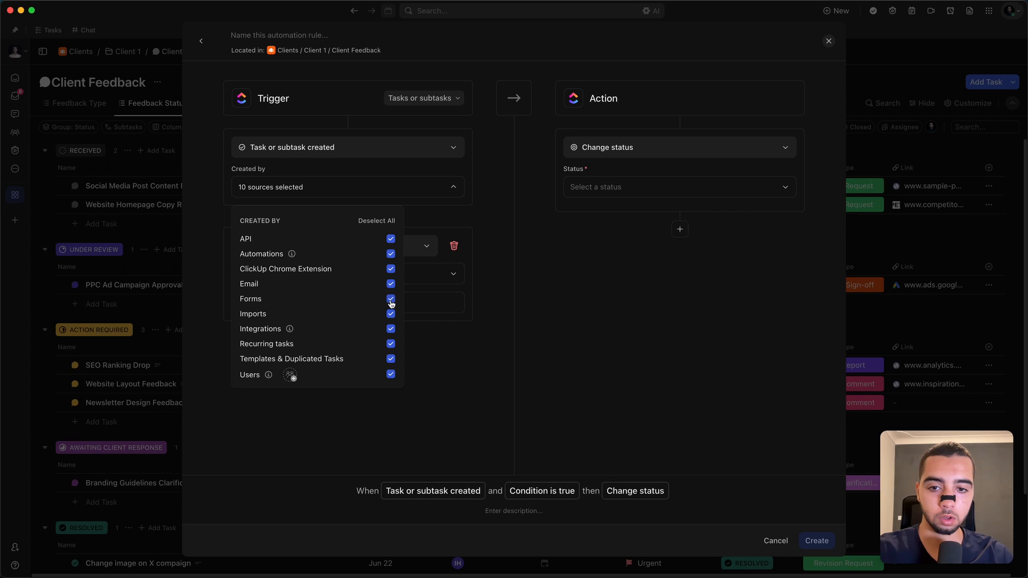
{"action": "left_click", "coordinate": [498, 255]}
{"action": "left_click", "coordinate": [313, 239]}
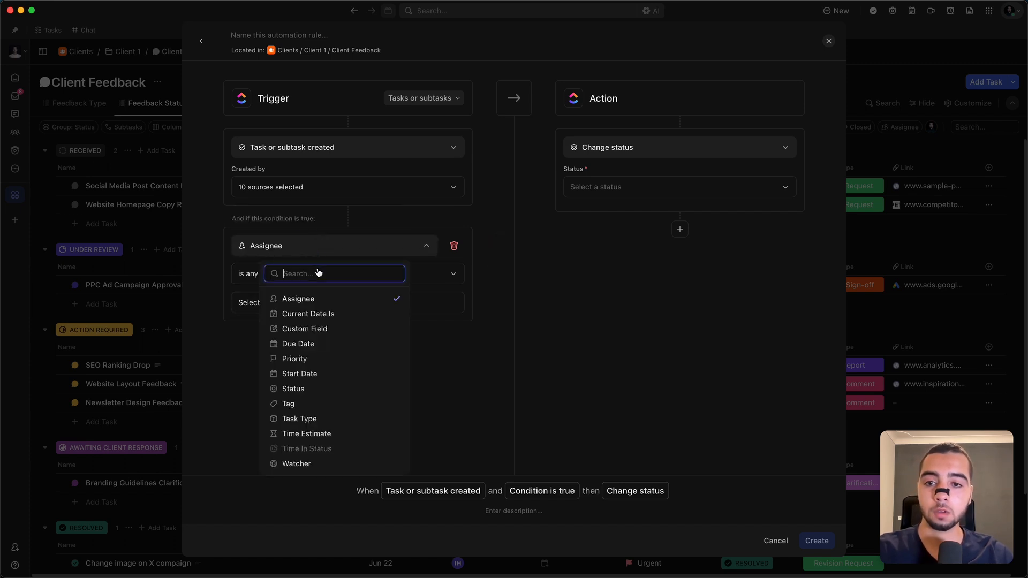
{"action": "type", "text": "current"}
{"action": "key", "text": "Return"}
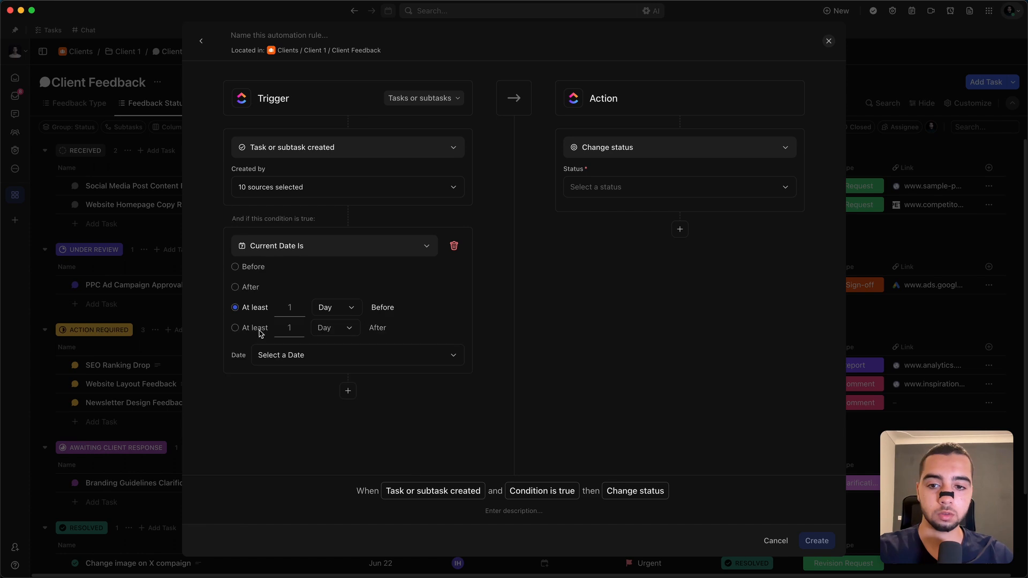
Step: Set the current date condition to at least 2 days after the created date
{"action": "left_click", "coordinate": [255, 328]}
{"action": "left_click", "coordinate": [285, 329]}
{"action": "double_click", "coordinate": [286, 329]}
{"action": "type", "text": "2"}
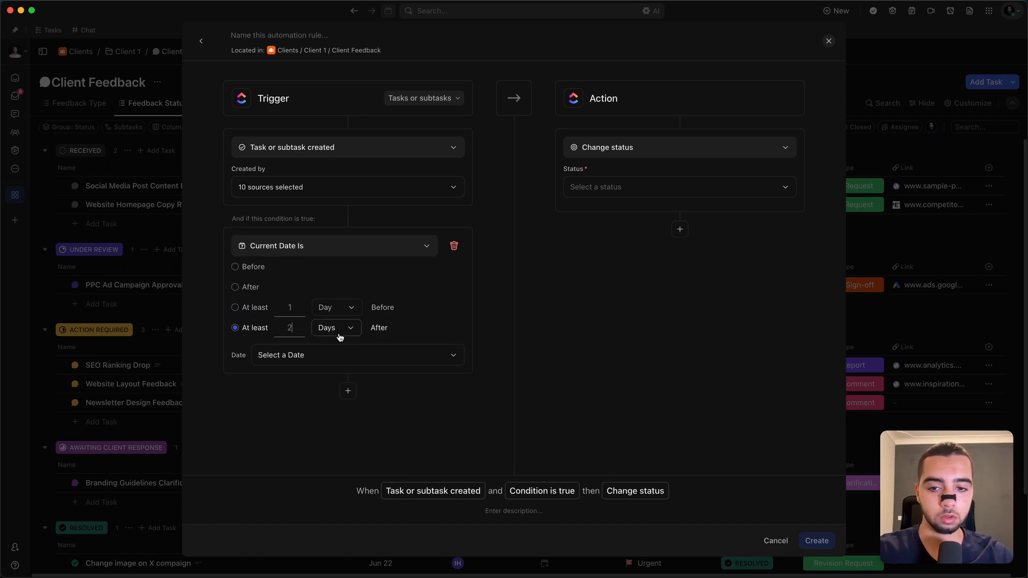
{"action": "left_click", "coordinate": [339, 330]}
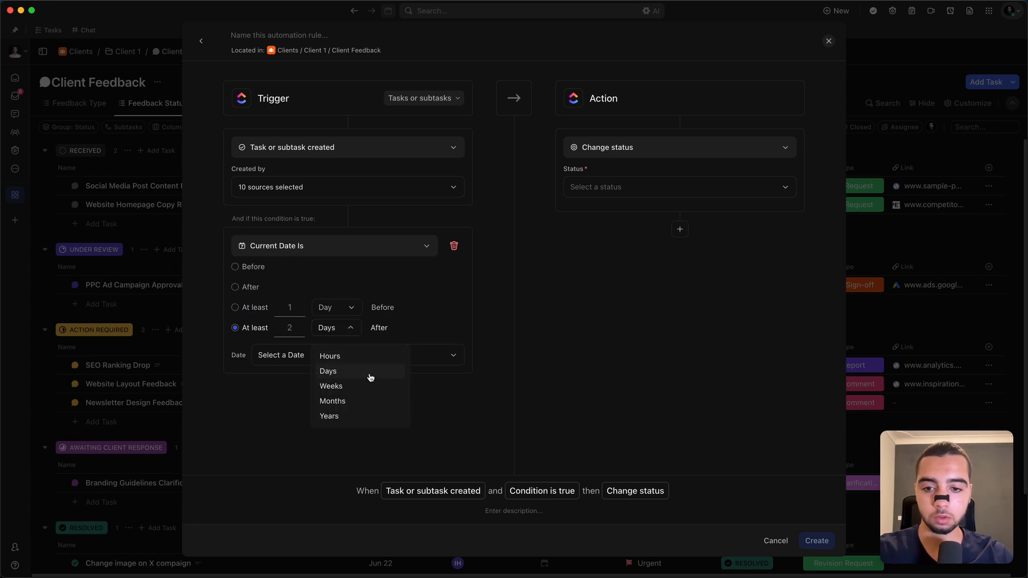
{"action": "left_click", "coordinate": [384, 329]}
{"action": "left_click", "coordinate": [316, 356]}
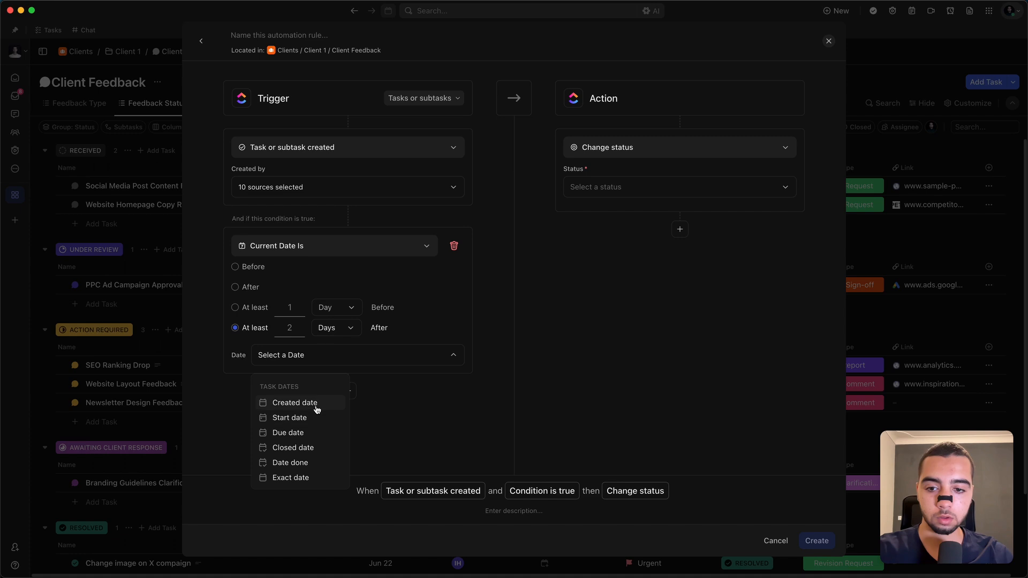
{"action": "left_click", "coordinate": [315, 404]}
Step: Add a second trigger condition requiring the Status to be any of RECEIVED
{"action": "left_click", "coordinate": [363, 413]}
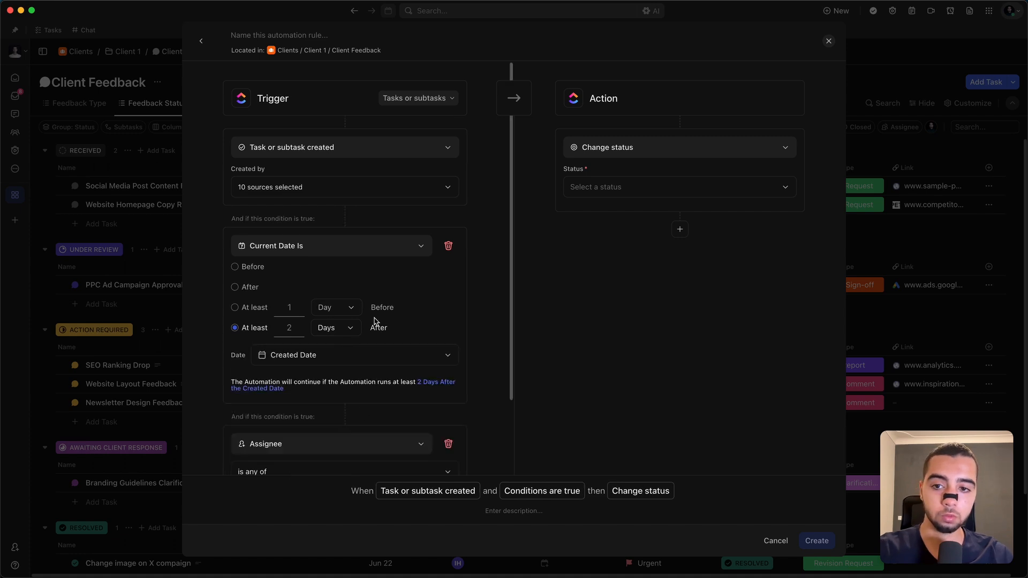
{"action": "scroll", "coordinate": [333, 408], "scroll_direction": "down", "scroll_amount": 2}
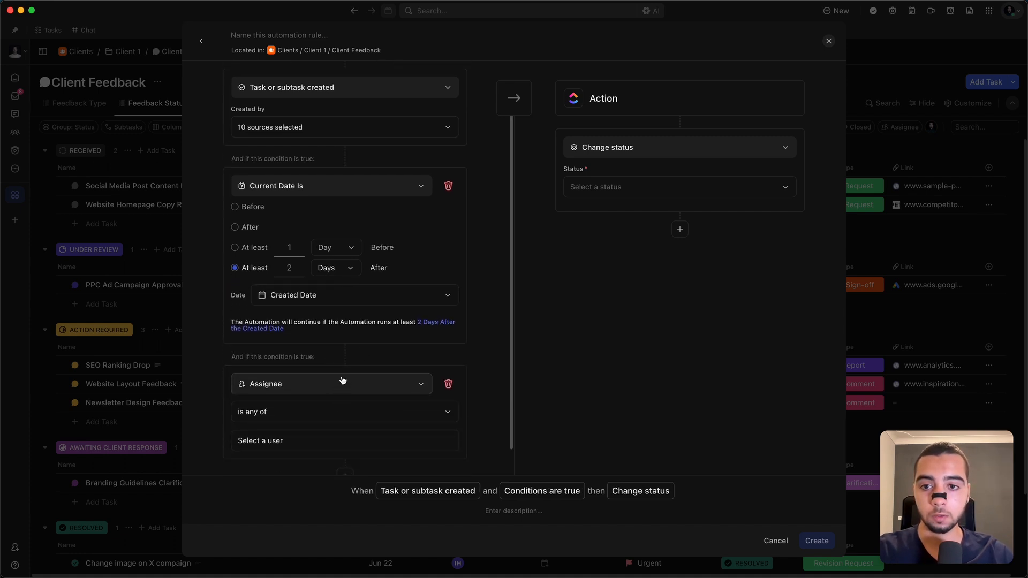
{"action": "left_click", "coordinate": [338, 384]}
{"action": "left_click", "coordinate": [344, 282]}
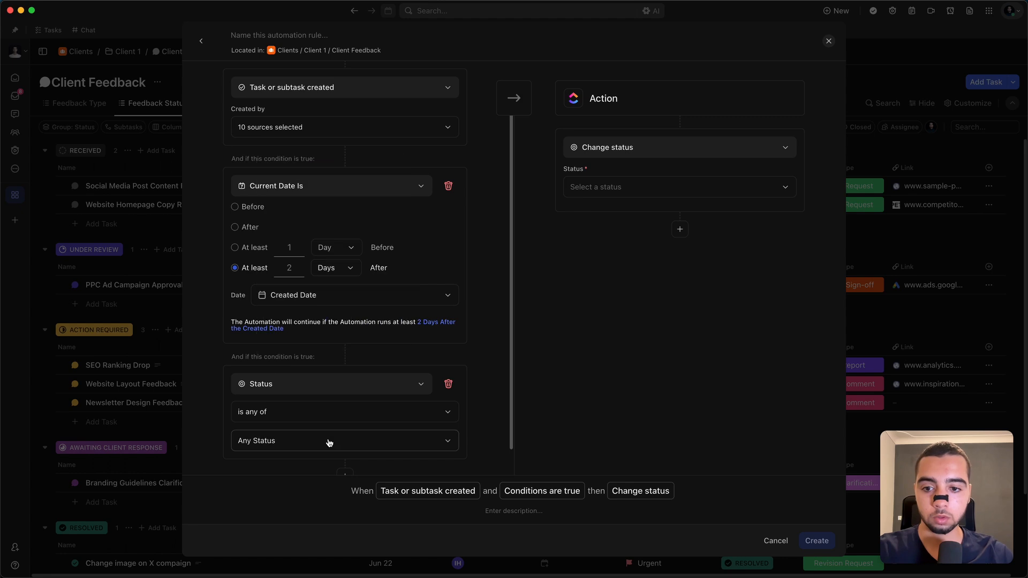
{"action": "left_click", "coordinate": [329, 441]}
{"action": "left_click", "coordinate": [326, 493]}
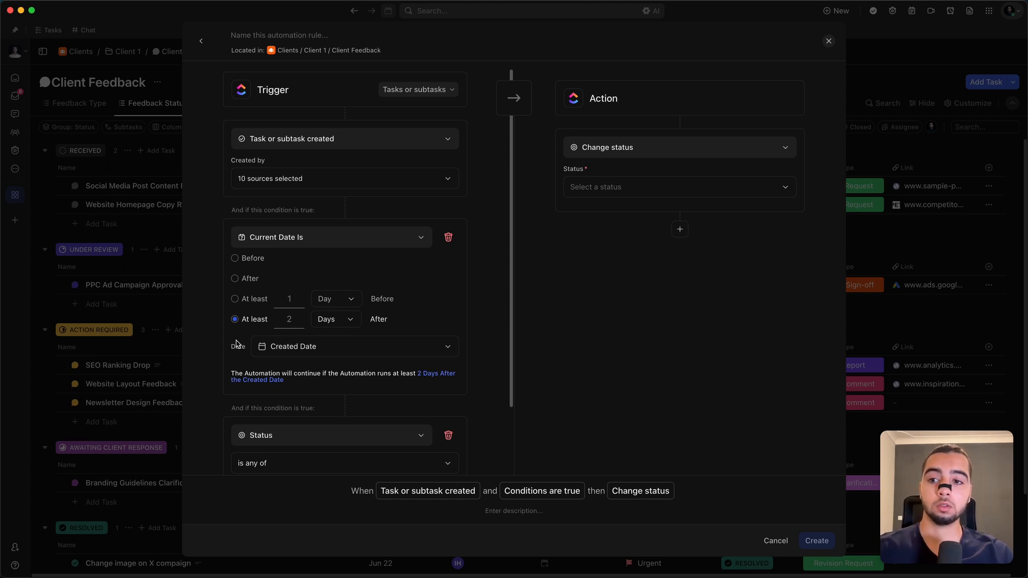
{"action": "scroll", "coordinate": [299, 321], "scroll_direction": "down", "scroll_amount": 3}
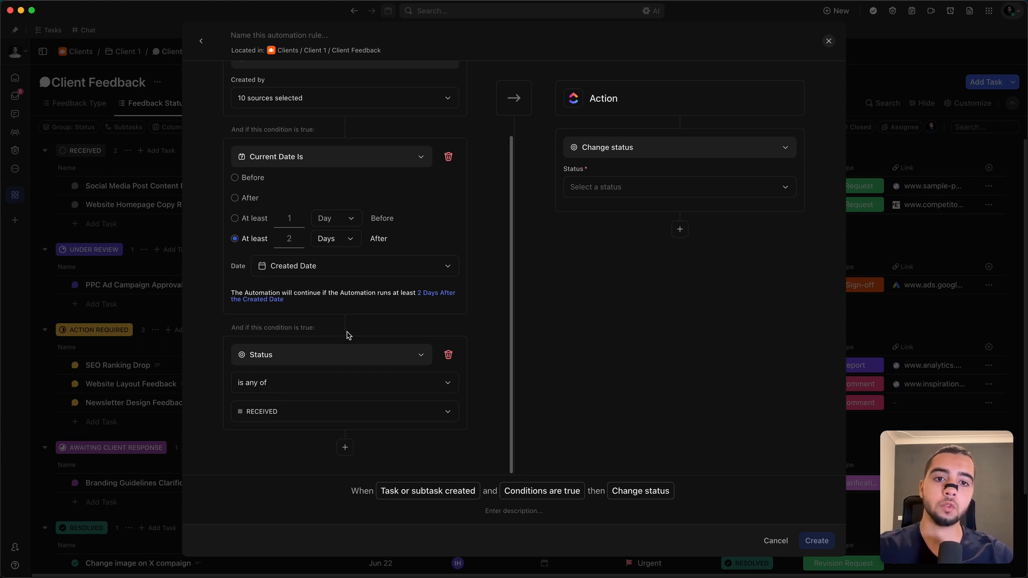
Step: Make the automation's action change the priority to Urgent
{"action": "left_click", "coordinate": [680, 156]}
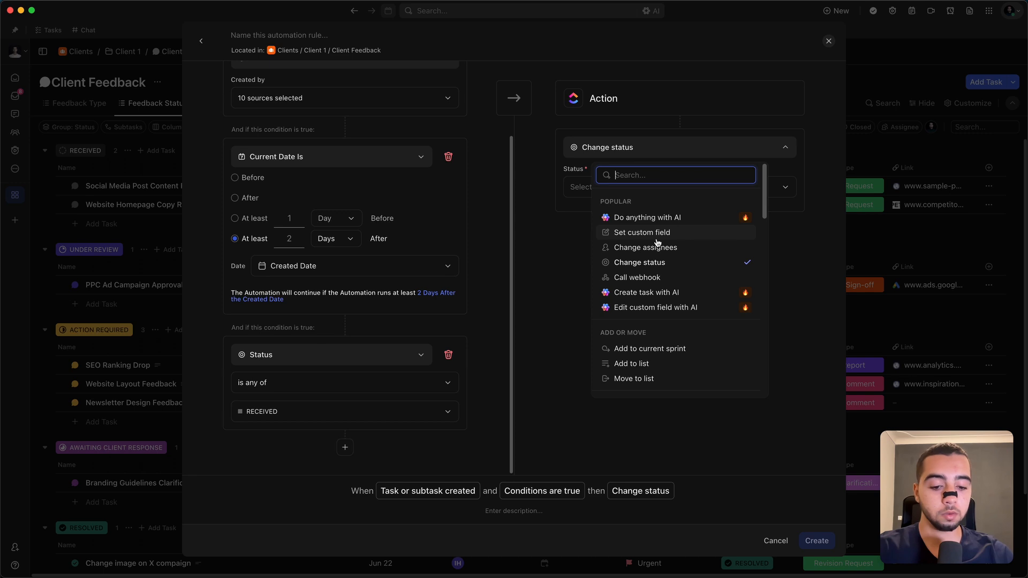
{"action": "type", "text": "pri"}
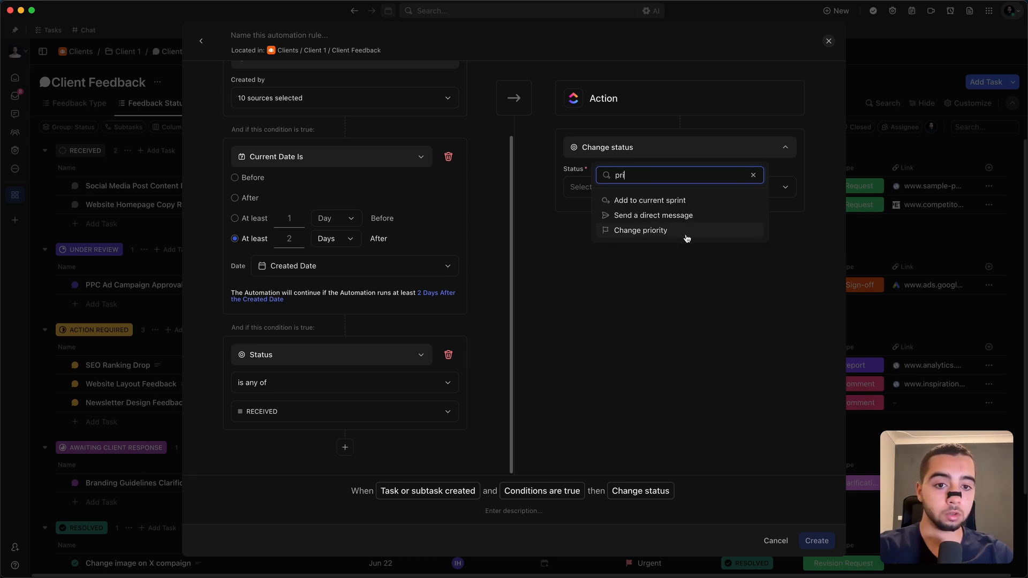
{"action": "left_click", "coordinate": [686, 238]}
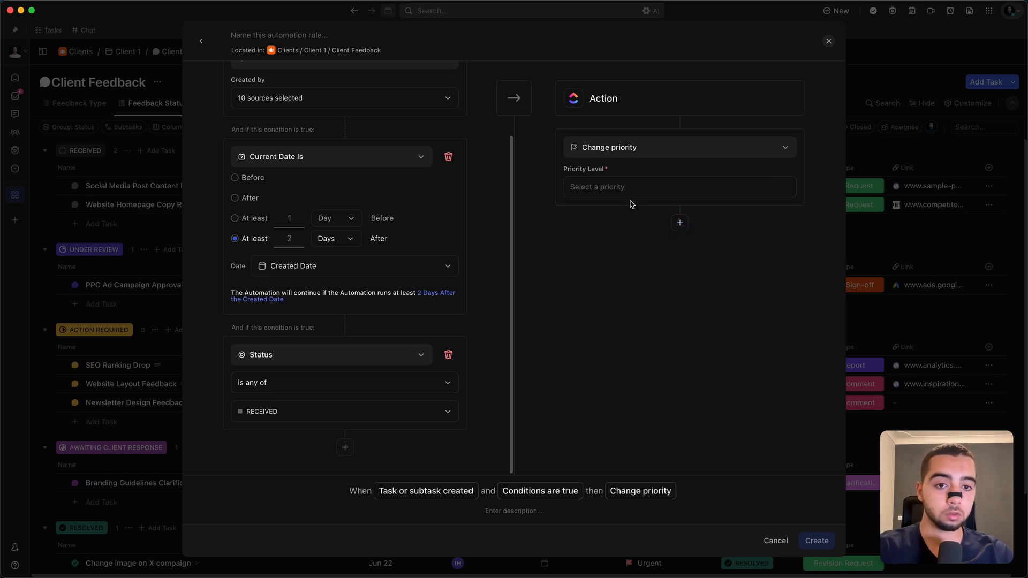
{"action": "left_click", "coordinate": [623, 186]}
{"action": "left_click", "coordinate": [631, 212]}
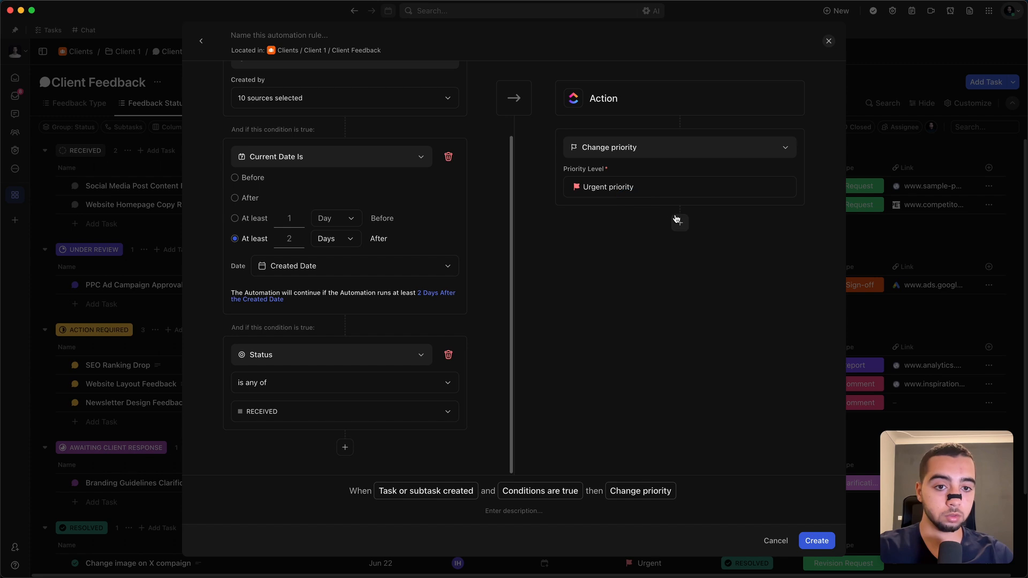
Step: Add a Send a channel message action with the text "Team! We need to take care of this!"
{"action": "left_click", "coordinate": [680, 223]}
{"action": "left_click", "coordinate": [653, 238]}
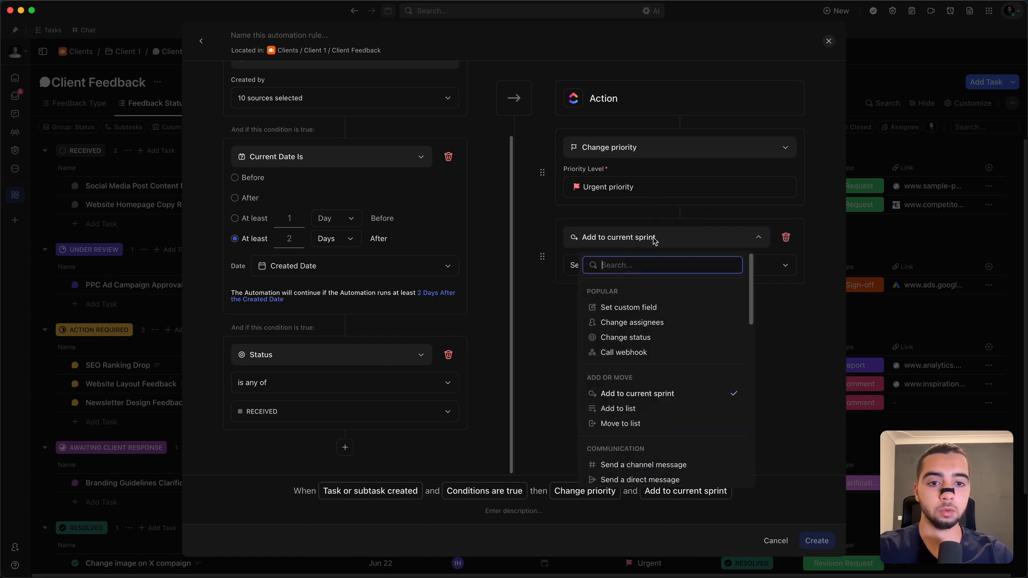
{"action": "type", "text": "send"}
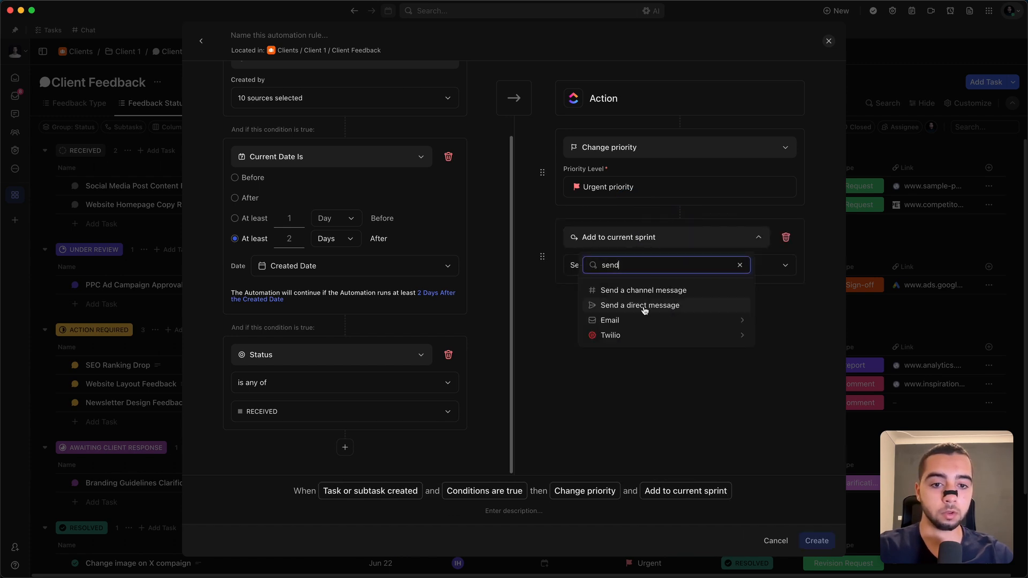
{"action": "left_click", "coordinate": [668, 295]}
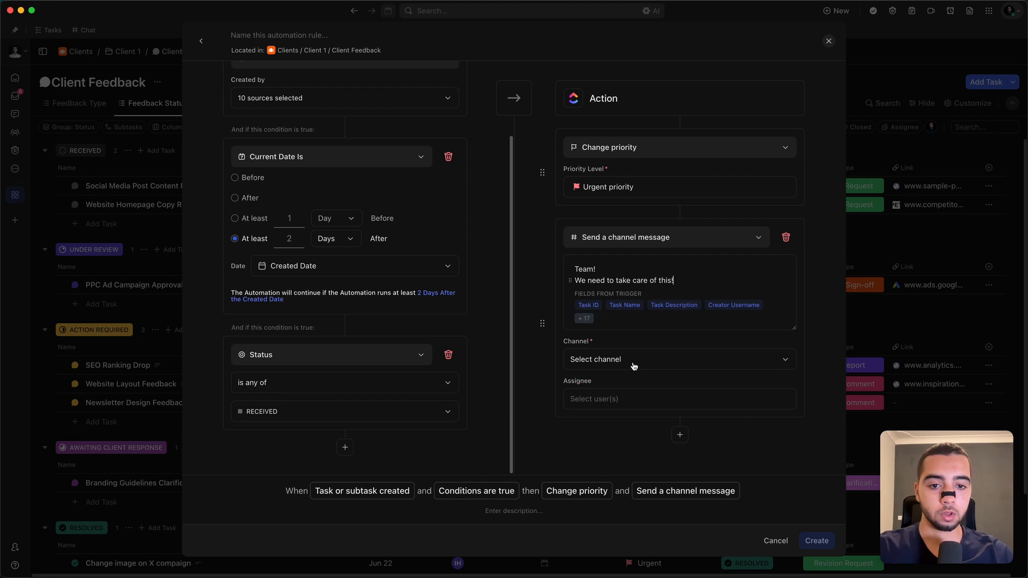
Step: View the channel and assignee choices for the channel message action
{"action": "left_click", "coordinate": [634, 359]}
{"action": "left_click", "coordinate": [643, 354]}
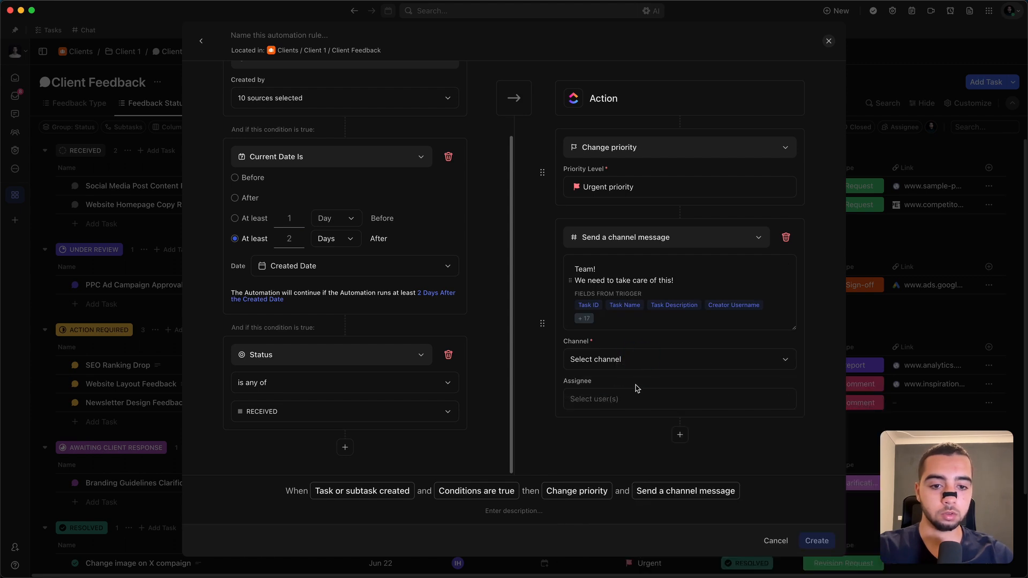
{"action": "left_click", "coordinate": [620, 406]}
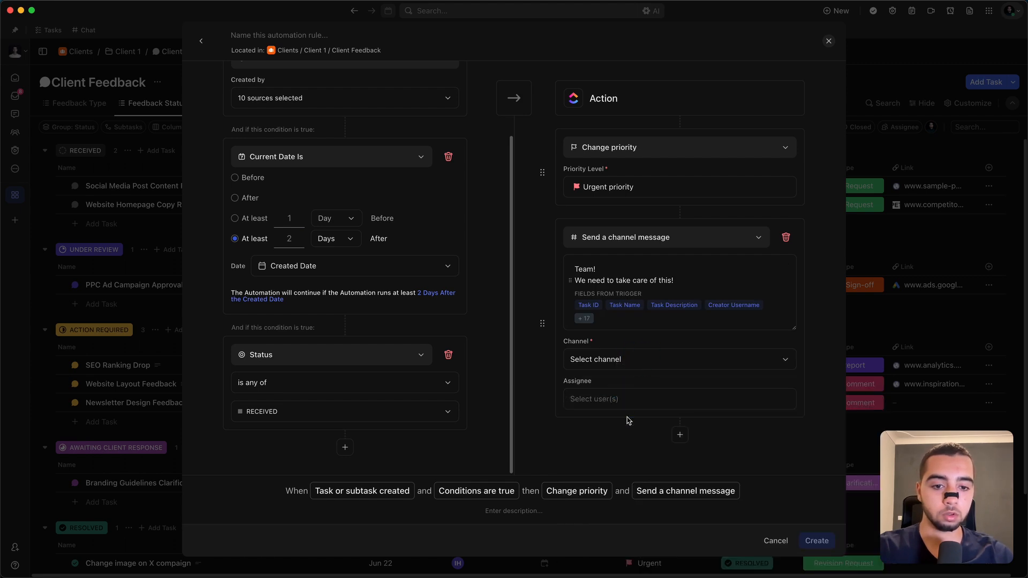
Step: Set the channel for the channel message action to Chat, leaving the assignee empty
{"action": "left_click", "coordinate": [628, 366]}
{"action": "left_click", "coordinate": [621, 435]}
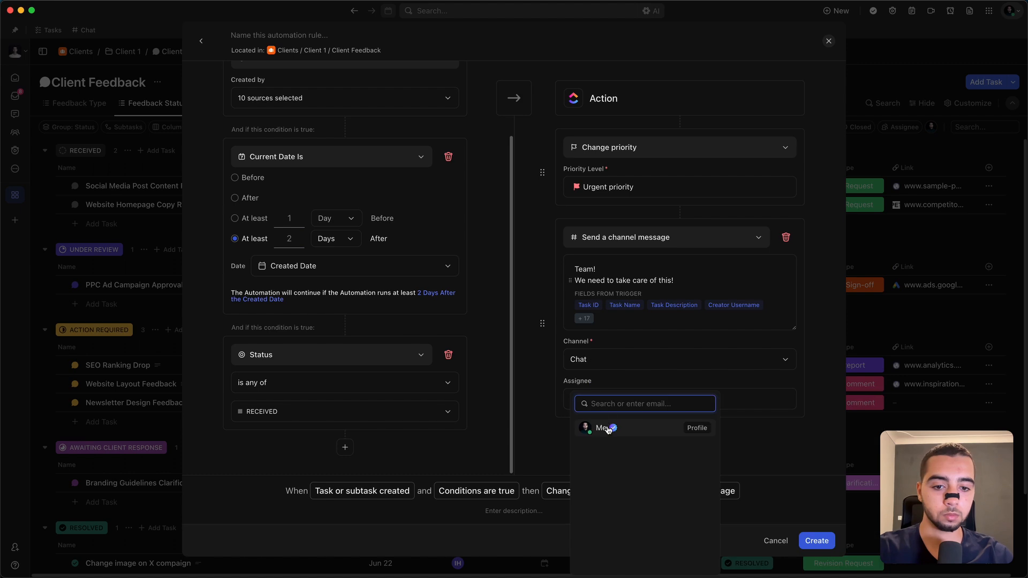
{"action": "left_click", "coordinate": [562, 423]}
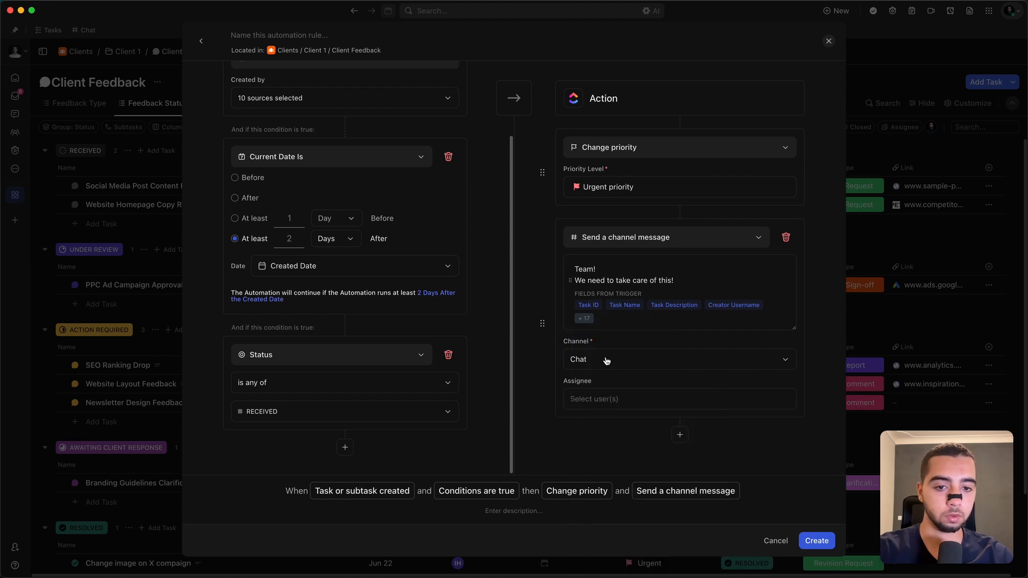
{"action": "left_click", "coordinate": [671, 296]}
{"action": "key", "text": "Return"}
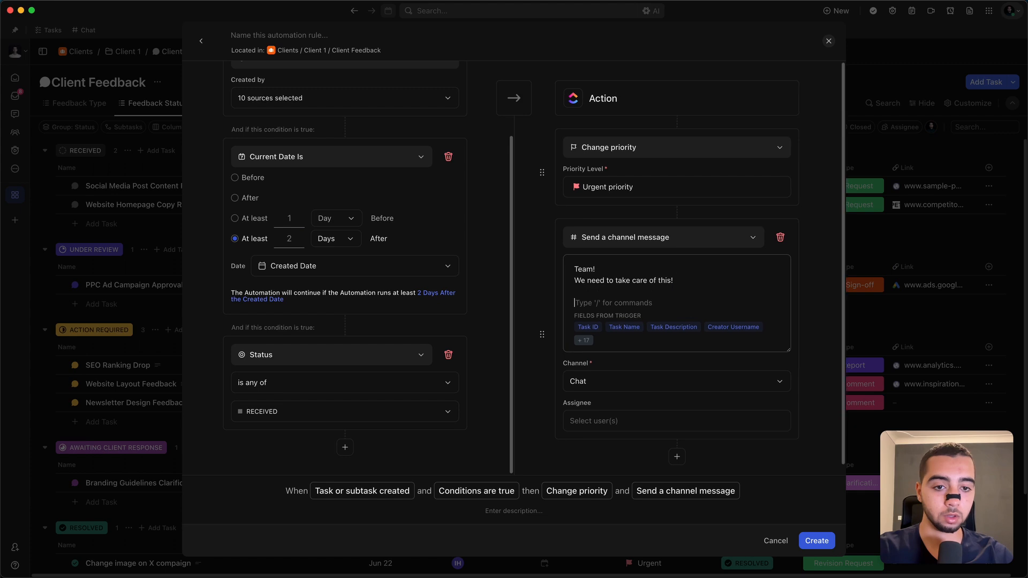
{"action": "type", "text": "@"}
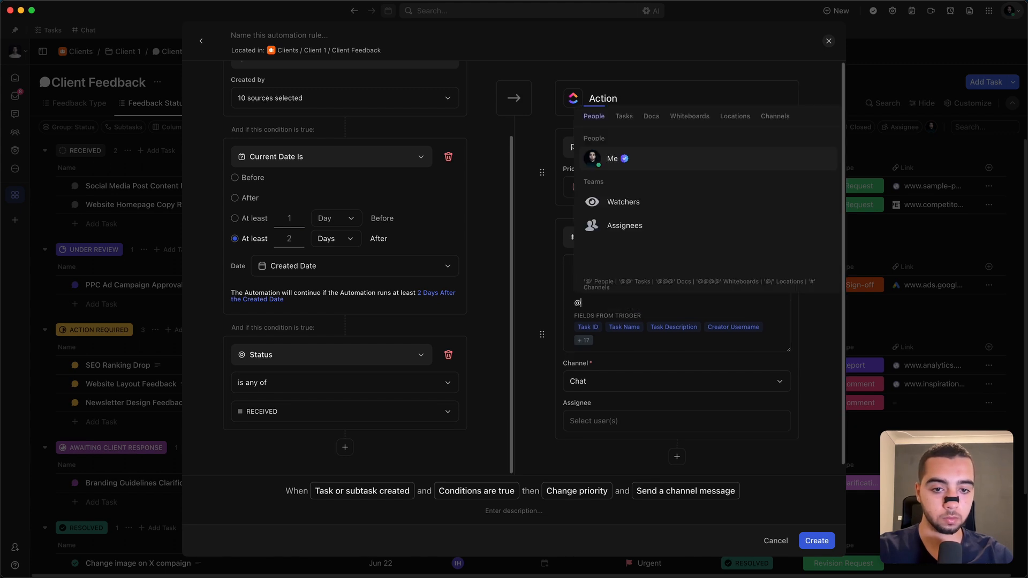
{"action": "left_click", "coordinate": [664, 238]}
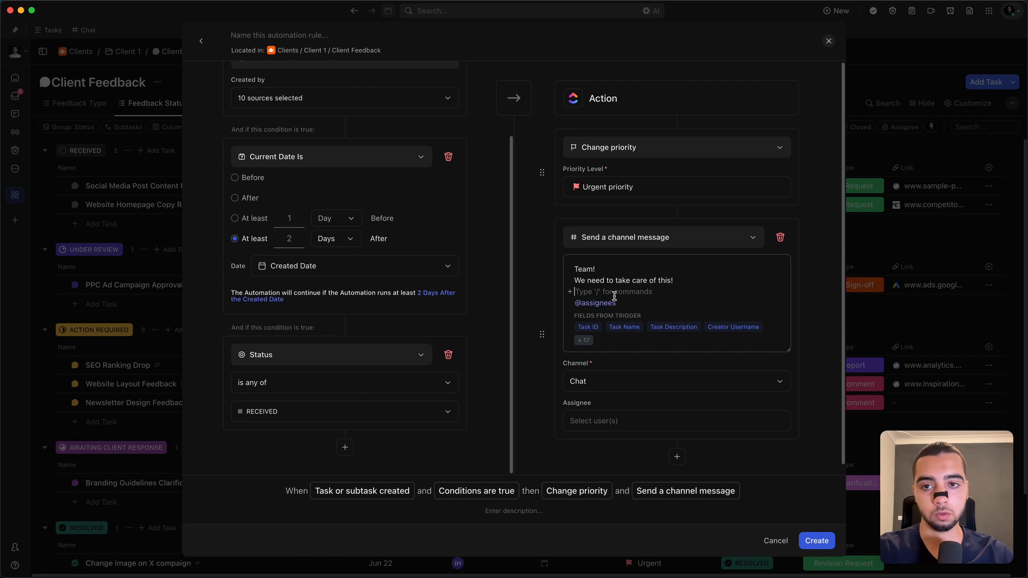
{"action": "left_click_drag", "start_coordinate": [625, 293], "coordinate": [586, 270]}
{"action": "left_click", "coordinate": [586, 279]}
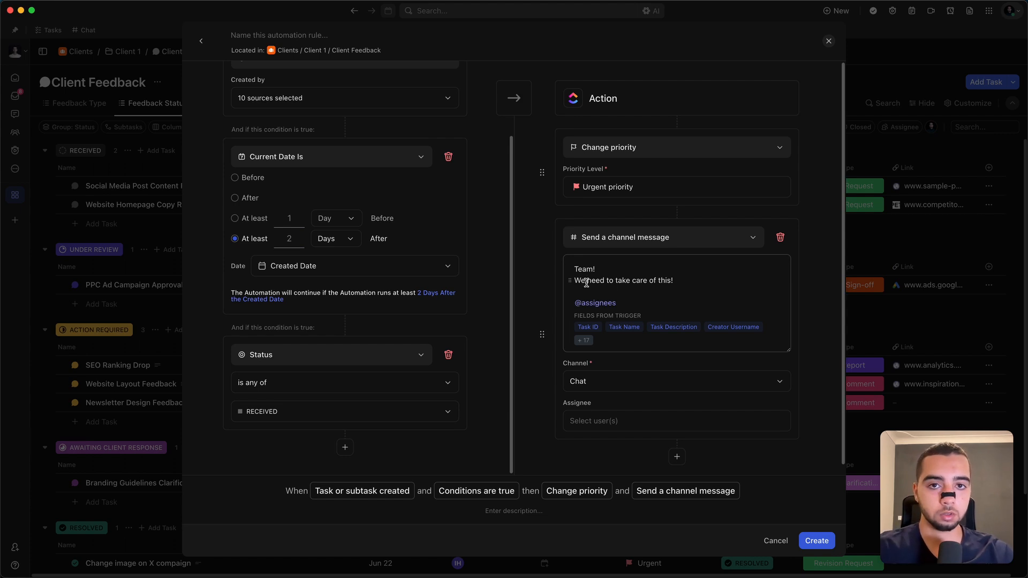
{"action": "left_click", "coordinate": [593, 294]}
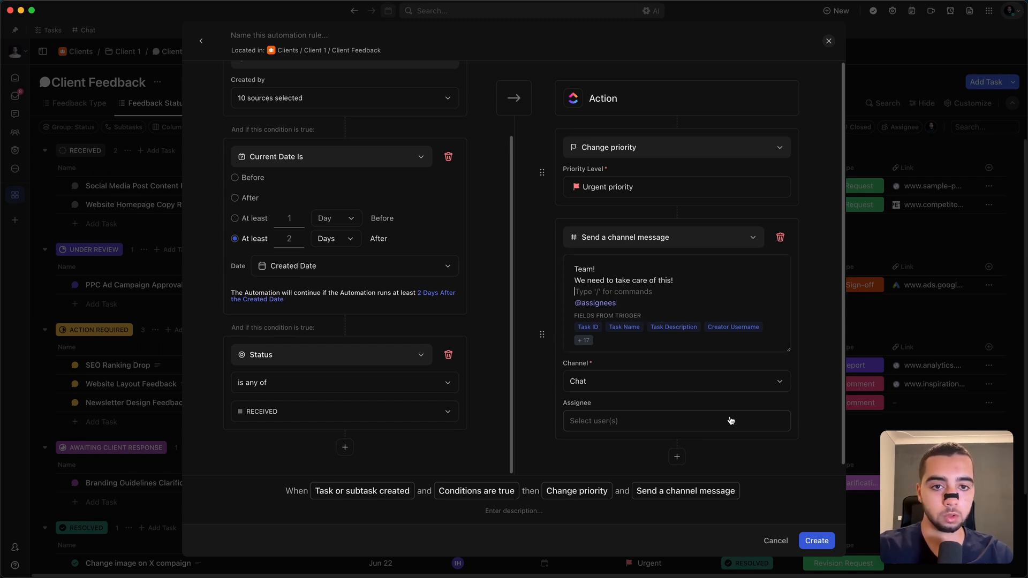
Step: Close the Client Feedback automation rule without naming or creating it
{"action": "scroll", "coordinate": [348, 106], "scroll_direction": "up", "scroll_amount": 3}
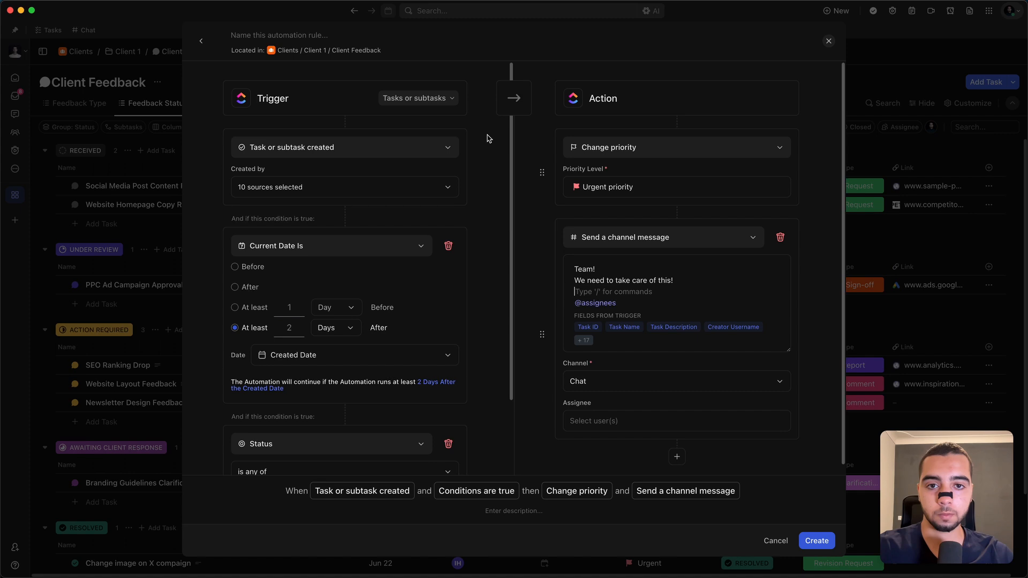
{"action": "left_click", "coordinate": [291, 35]}
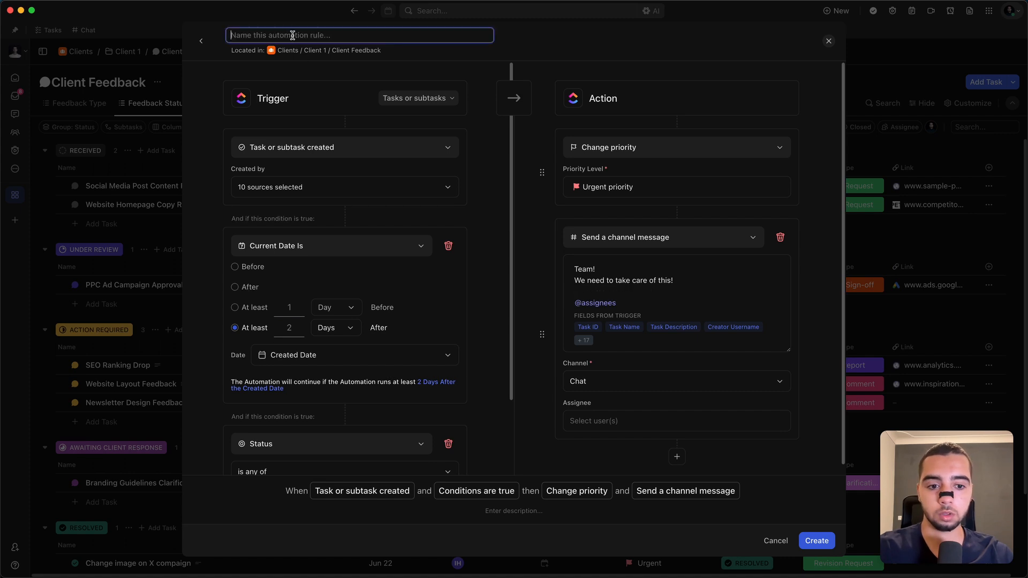
{"action": "key", "text": "Escape"}
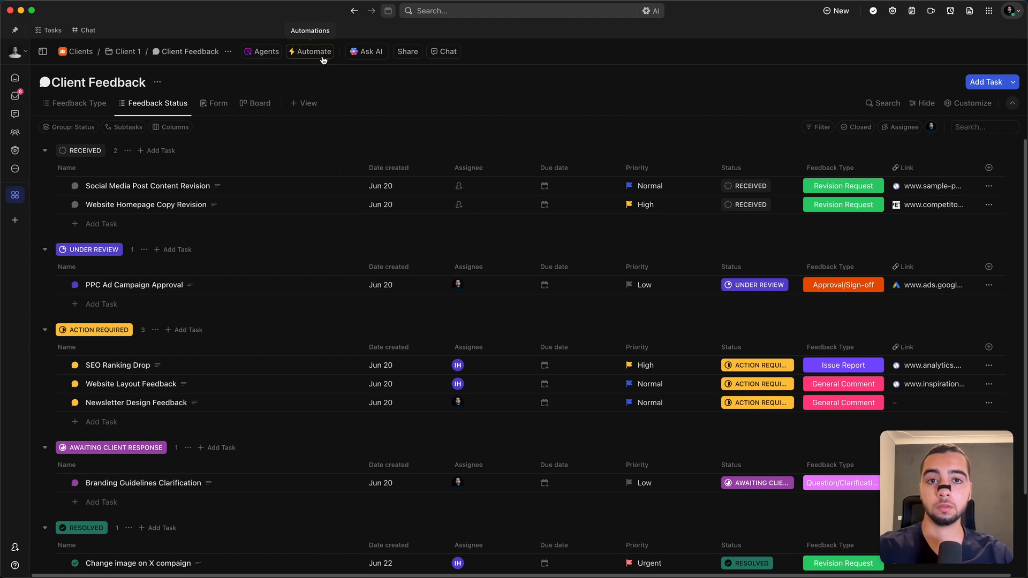
Step: Start a new automation for the Client Feedback list with Status changes as its trigger
{"action": "left_click", "coordinate": [322, 57]}
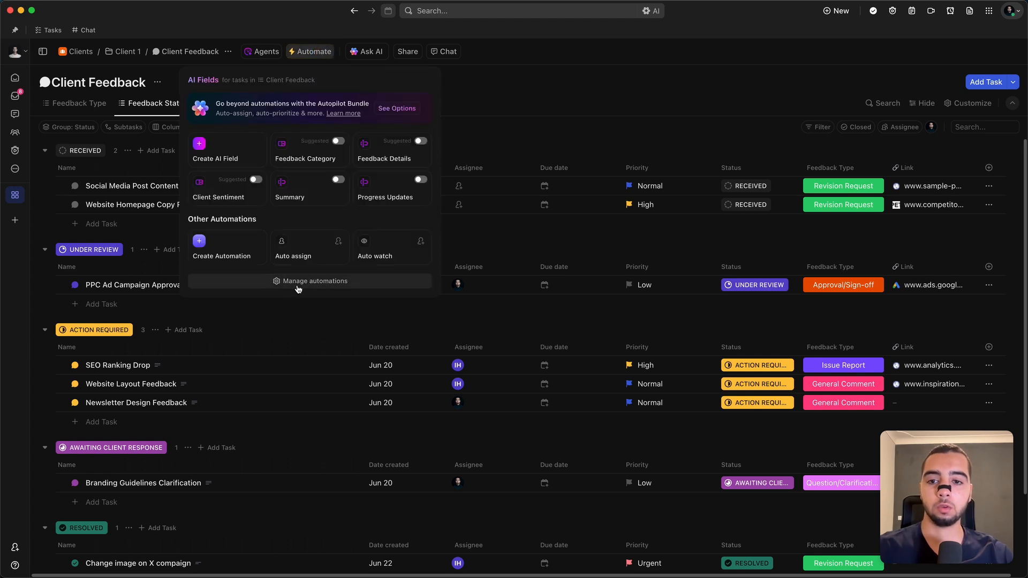
{"action": "left_click", "coordinate": [235, 251]}
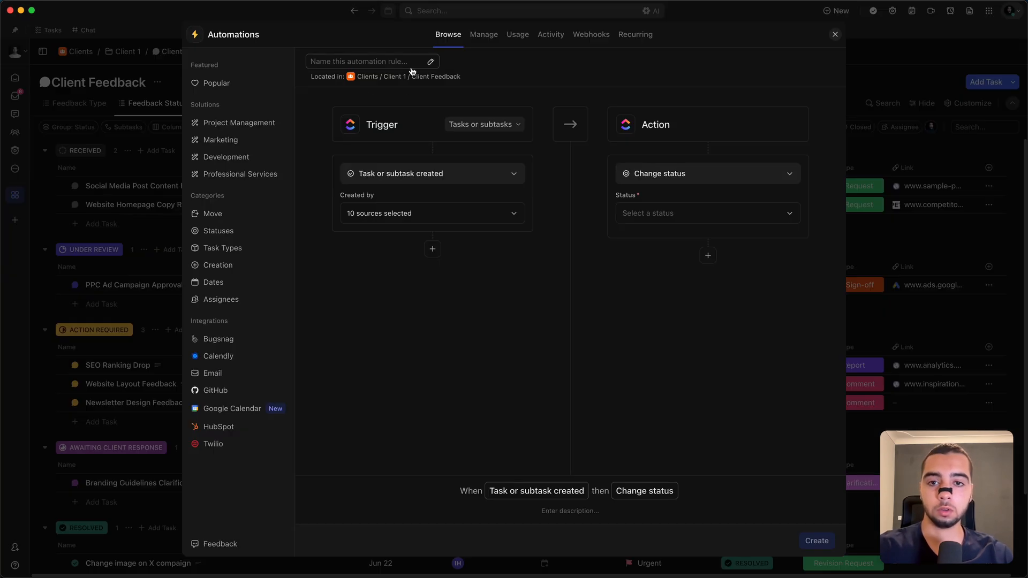
{"action": "left_click", "coordinate": [395, 177]}
{"action": "type", "text": "statu"}
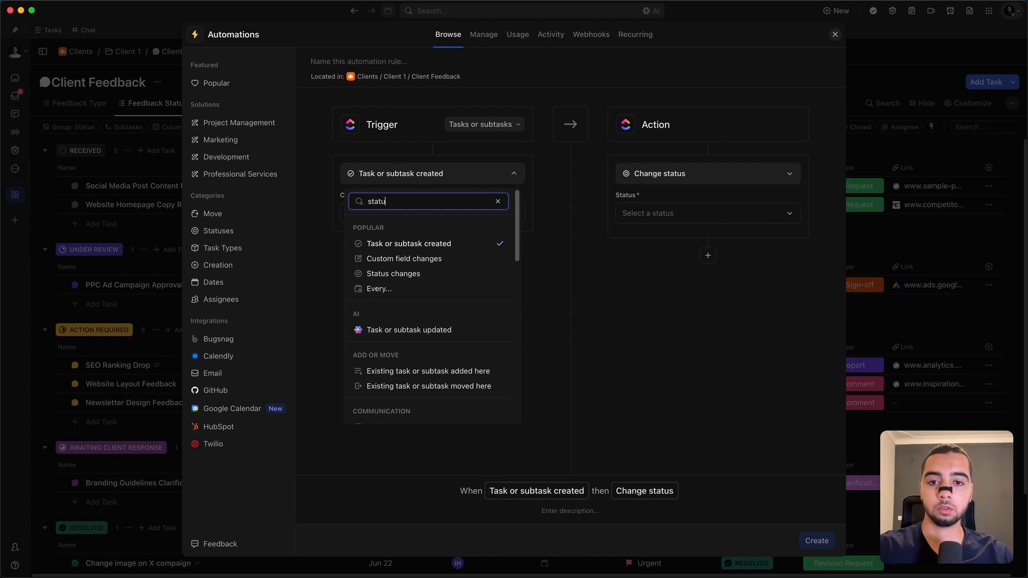
{"action": "type", "text": "s"}
{"action": "left_click", "coordinate": [427, 231]}
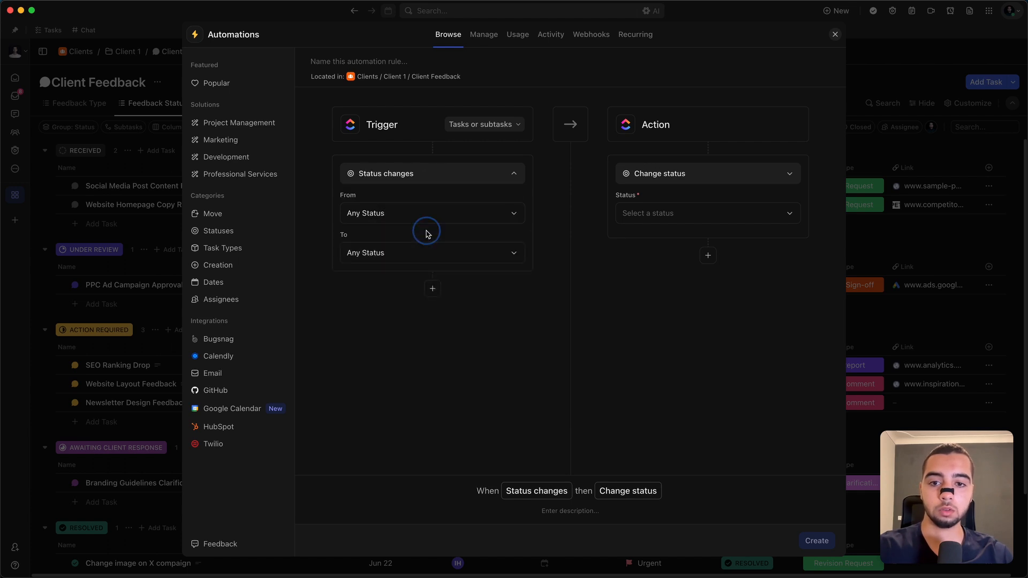
Step: Make the trigger fire when the status changes from any status to AWAITING CLIENT RESPONSE
{"action": "left_click", "coordinate": [407, 253]}
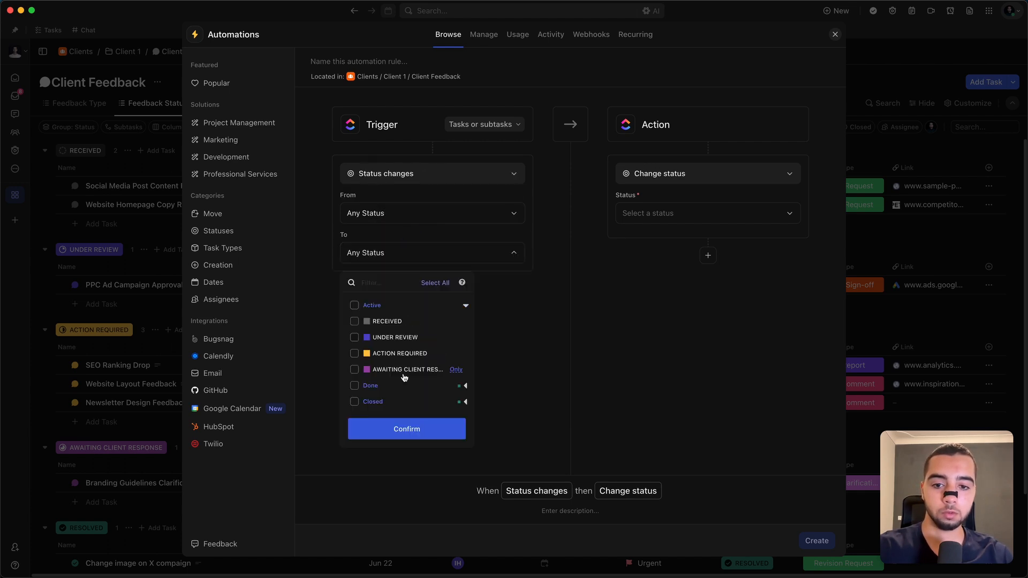
{"action": "left_click", "coordinate": [463, 386]}
{"action": "left_click", "coordinate": [403, 370]}
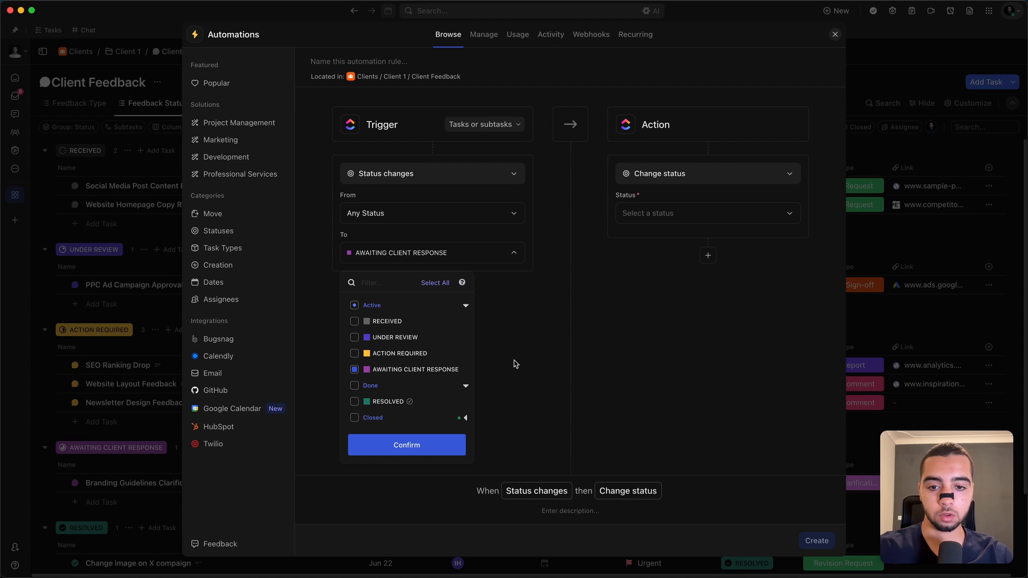
{"action": "left_click", "coordinate": [521, 344]}
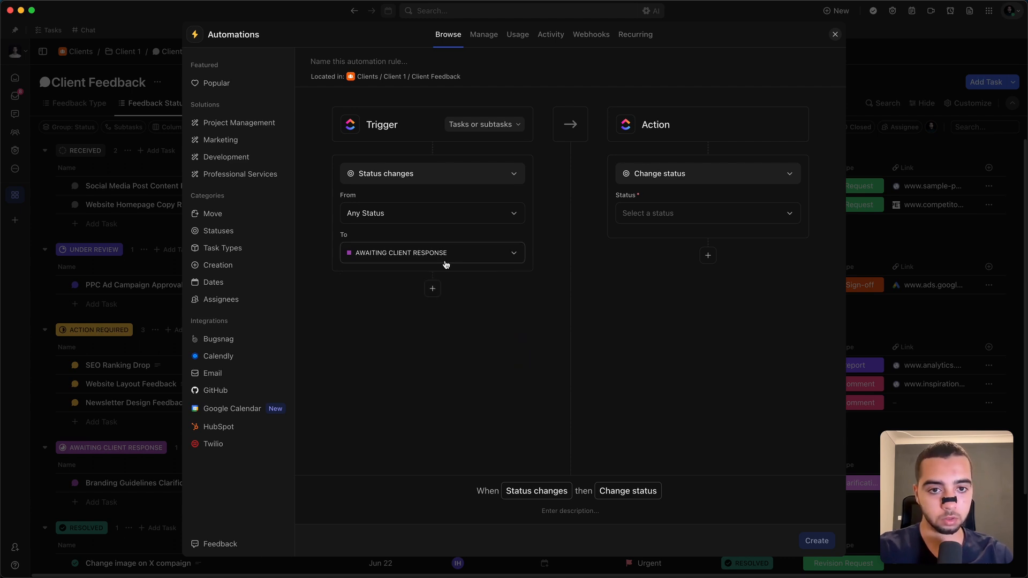
Step: Set the automation's action to Send a direct message, with Me as the recipient
{"action": "left_click", "coordinate": [703, 180]}
{"action": "type", "text": "send"}
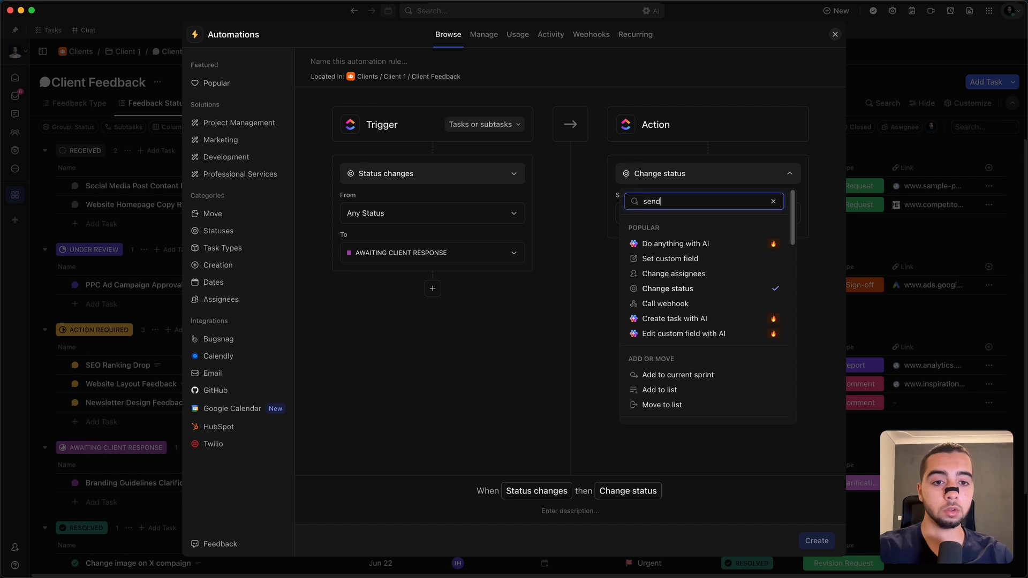
{"action": "left_click", "coordinate": [699, 239]}
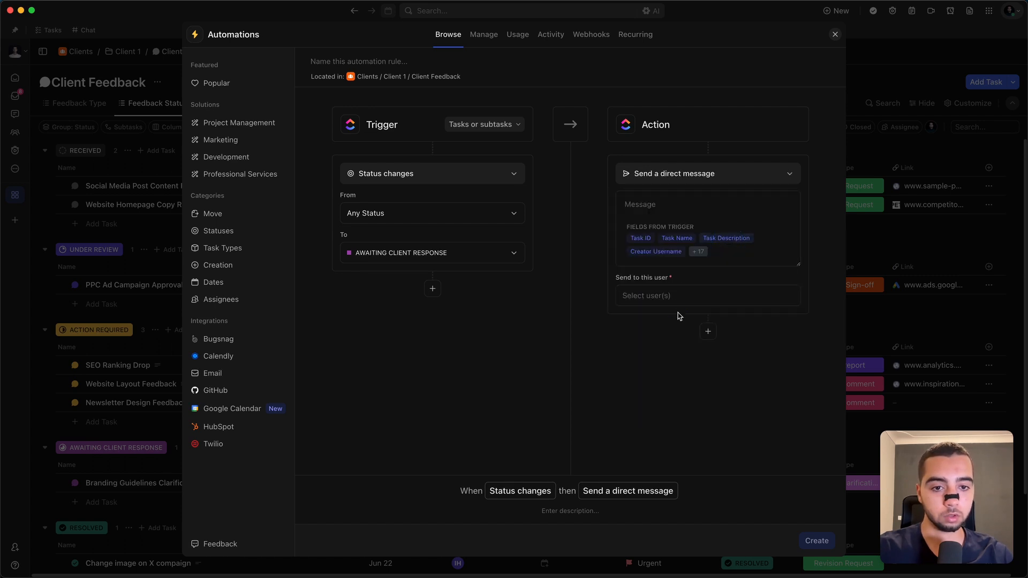
{"action": "left_click", "coordinate": [663, 294]}
{"action": "left_click", "coordinate": [667, 351]}
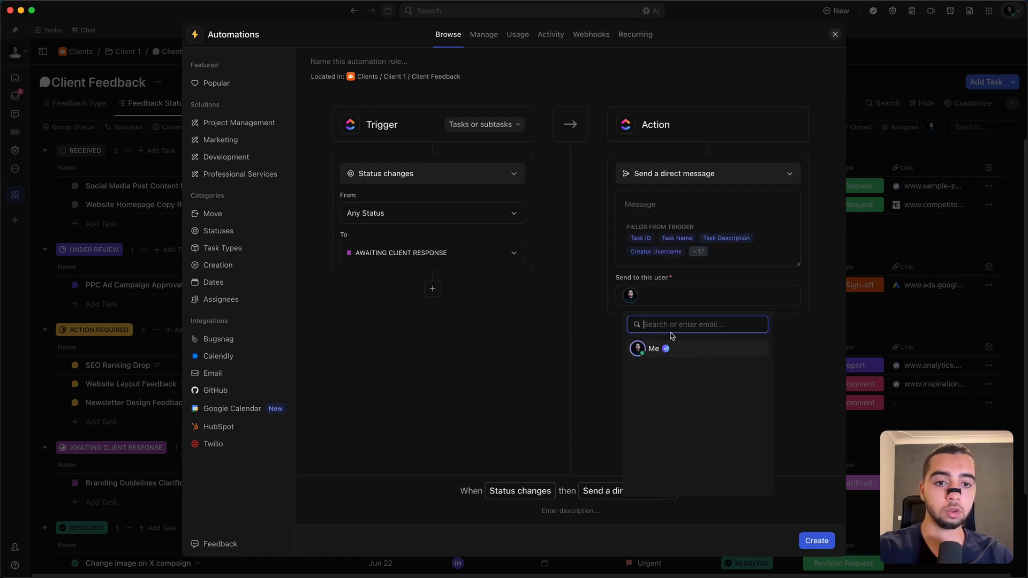
Step: Leave the direct message text empty and close the automation without creating it
{"action": "left_click", "coordinate": [682, 205]}
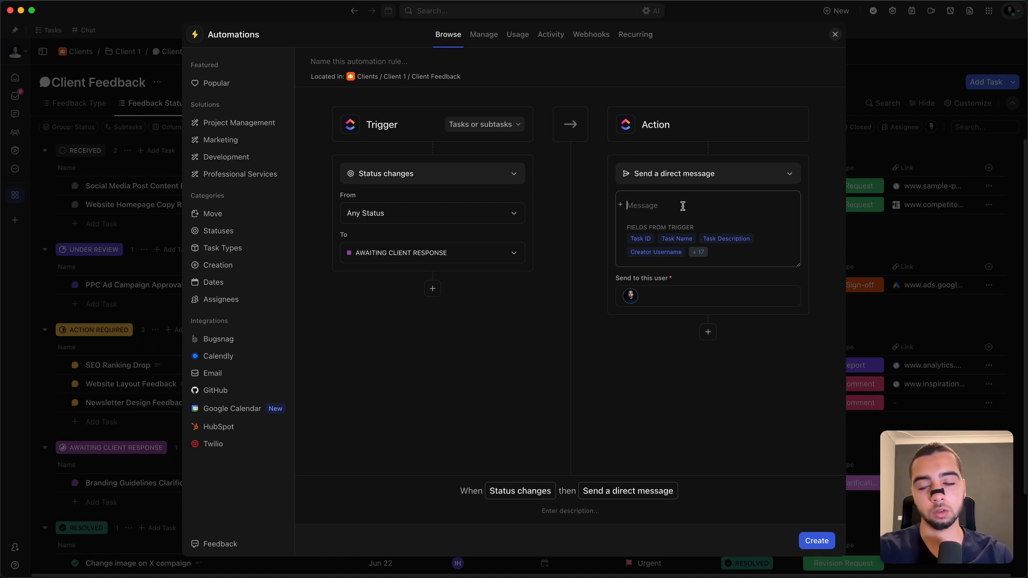
{"action": "left_click", "coordinate": [593, 263]}
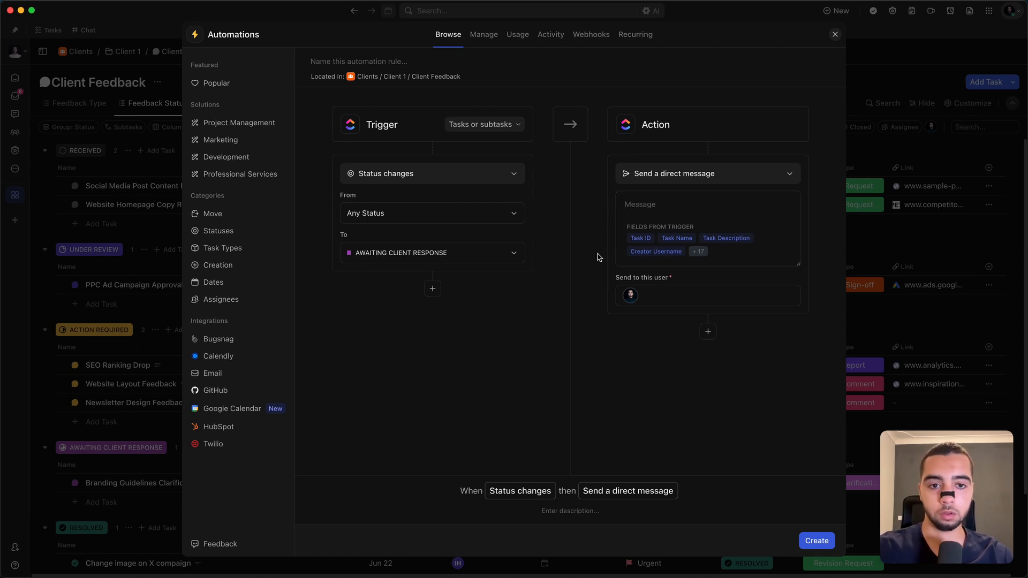
{"action": "left_click", "coordinate": [716, 209]}
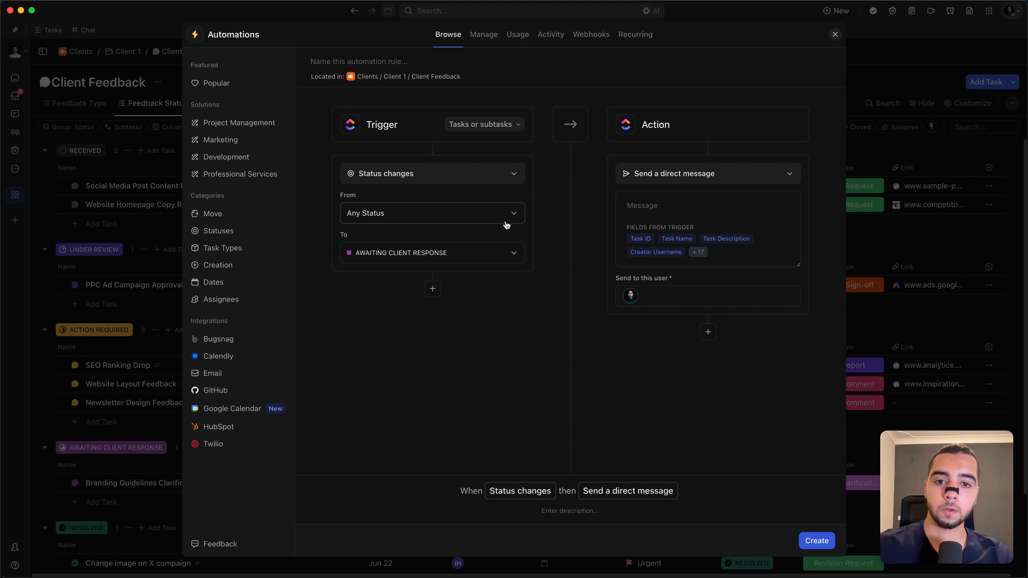
{"action": "left_click", "coordinate": [544, 228]}
{"action": "key", "text": "Escape"}
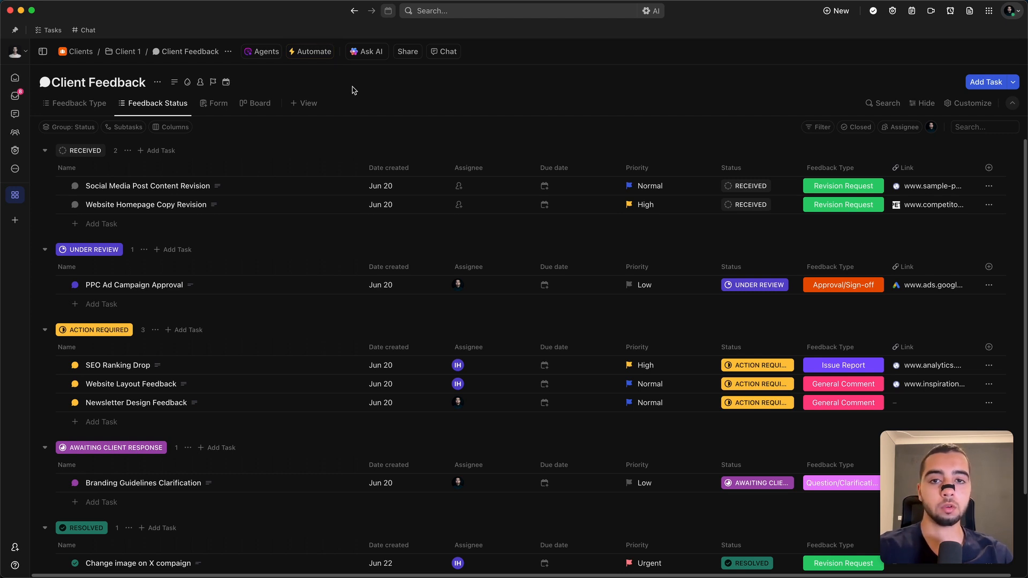
Step: View the people available for Auto assign in the Client Feedback list, without choosing anyone
{"action": "left_click", "coordinate": [310, 52]}
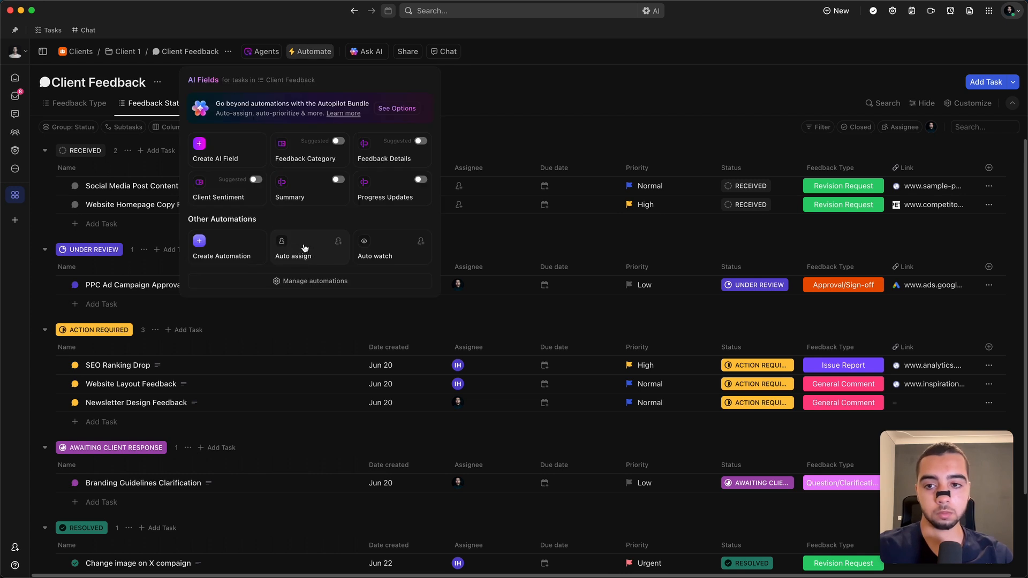
{"action": "left_click", "coordinate": [313, 248]}
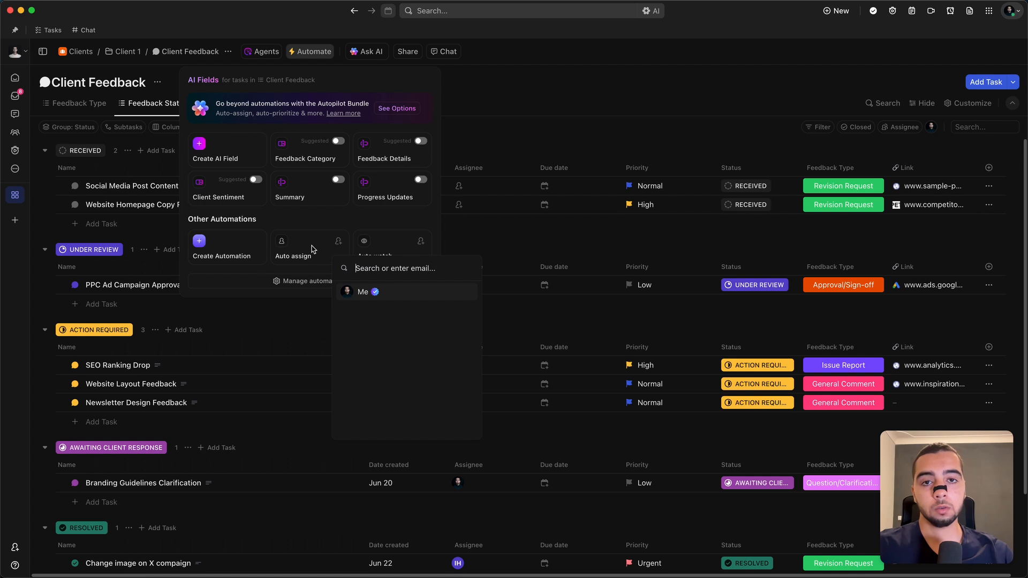
{"action": "left_click", "coordinate": [544, 145]}
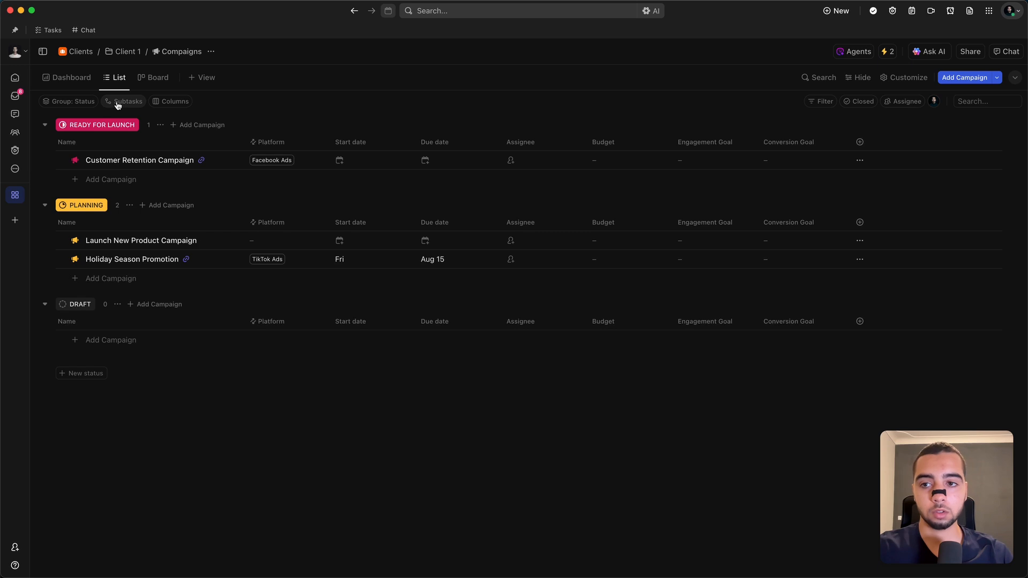
Step: Turn on Auto assign for the Compaigns list with Me as the assignee
{"action": "left_click", "coordinate": [100, 342]}
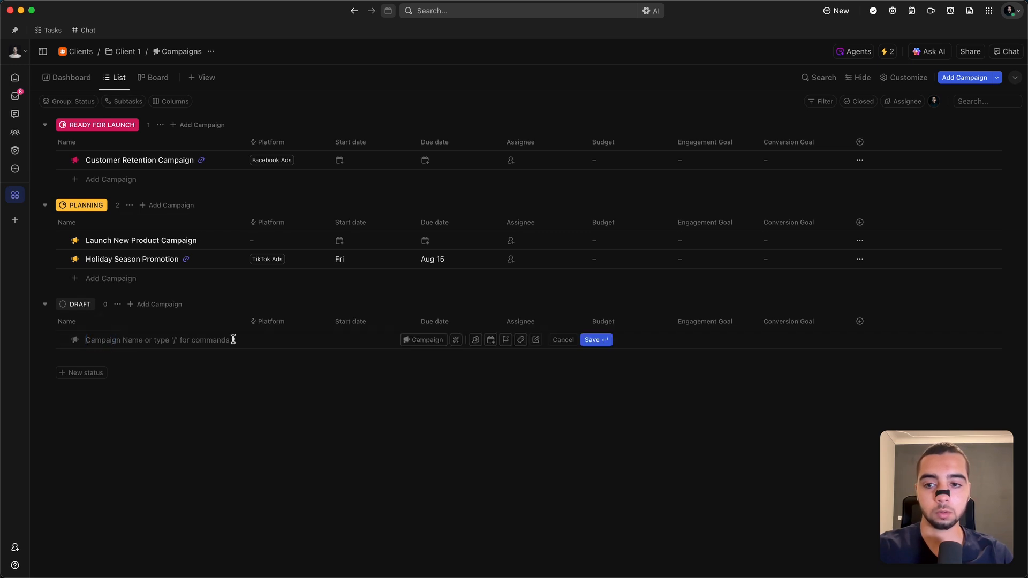
{"action": "left_click", "coordinate": [887, 51]}
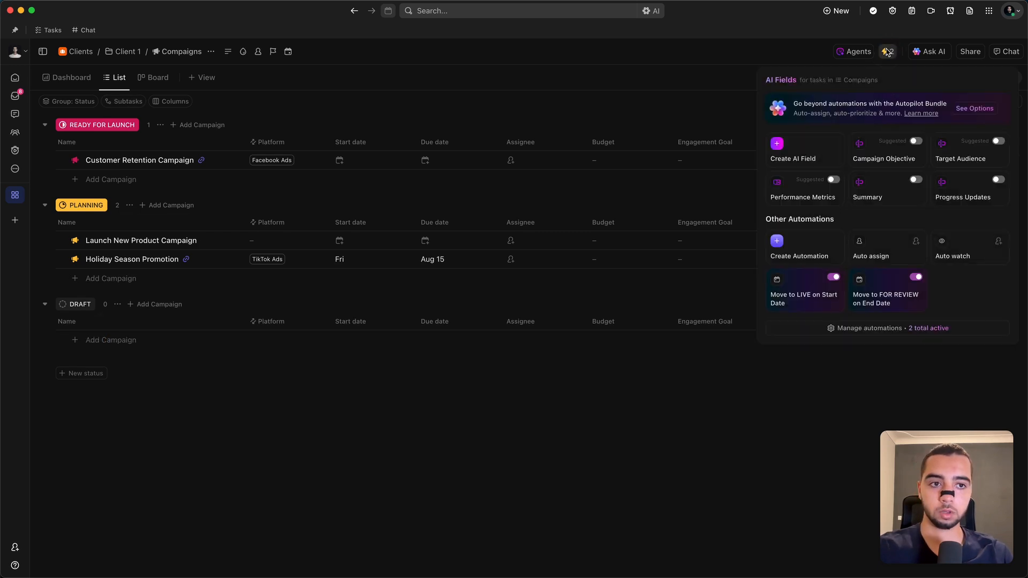
{"action": "left_click", "coordinate": [888, 250]}
{"action": "left_click", "coordinate": [935, 292]}
{"action": "left_click", "coordinate": [522, 442]}
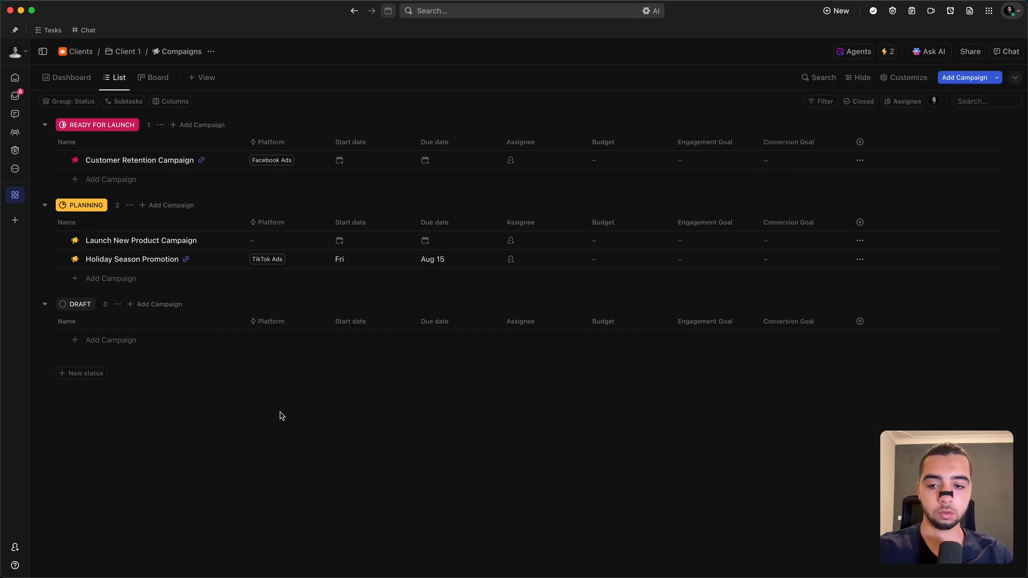
Step: Add a campaign named January under DRAFT in the Compaigns list and check its assignee in the task view
{"action": "left_click", "coordinate": [114, 342]}
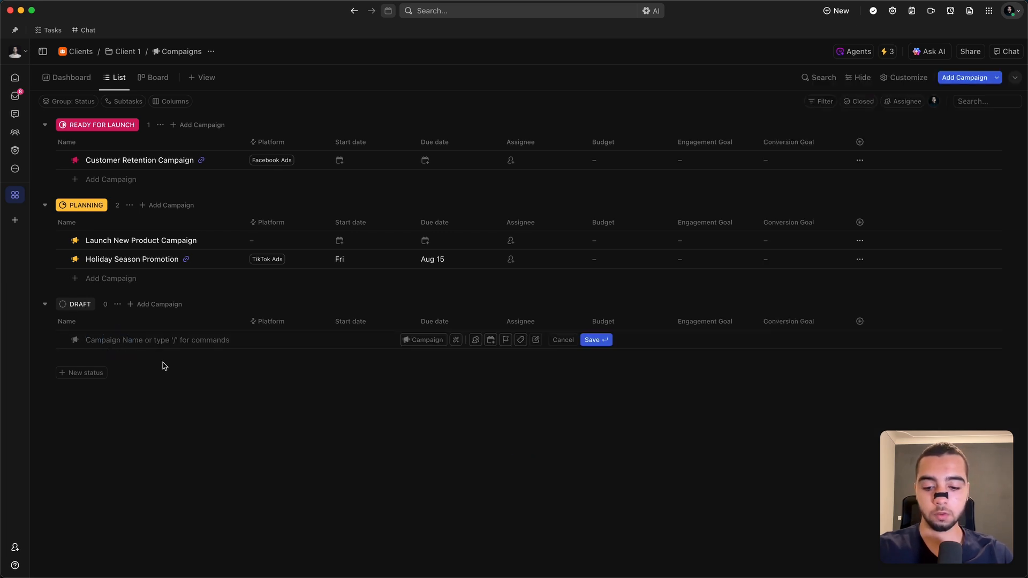
{"action": "type", "text": "January"}
{"action": "key", "text": "Return"}
{"action": "left_click", "coordinate": [507, 337]}
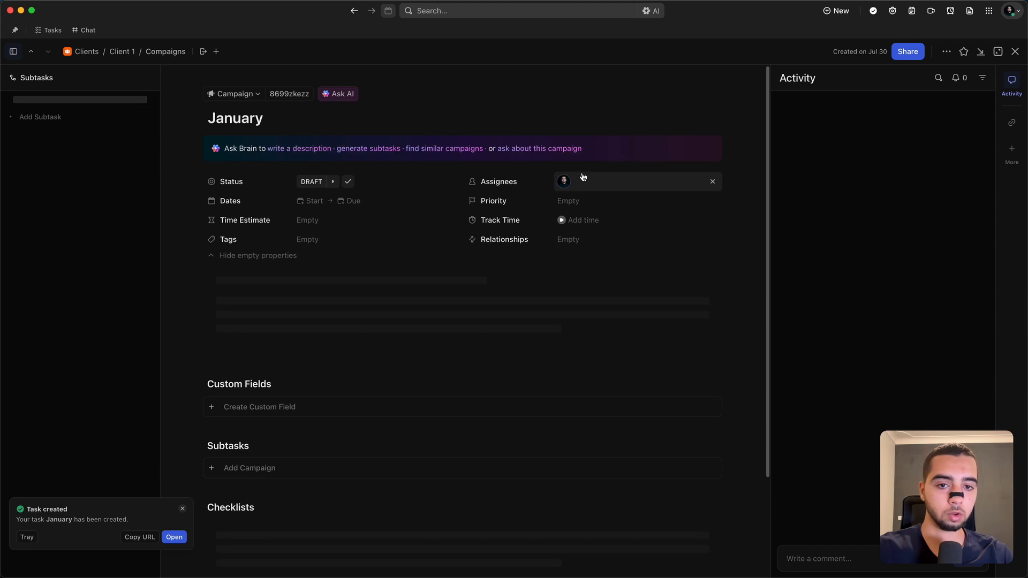
{"action": "key", "text": "Escape"}
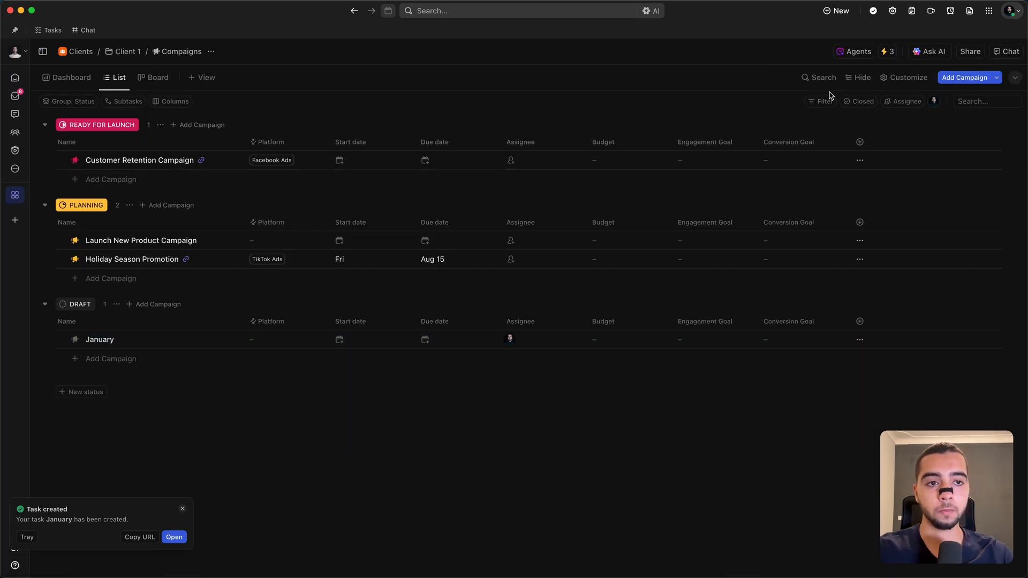
Step: Open the automation options of the Compaigns list
{"action": "left_click", "coordinate": [887, 52]}
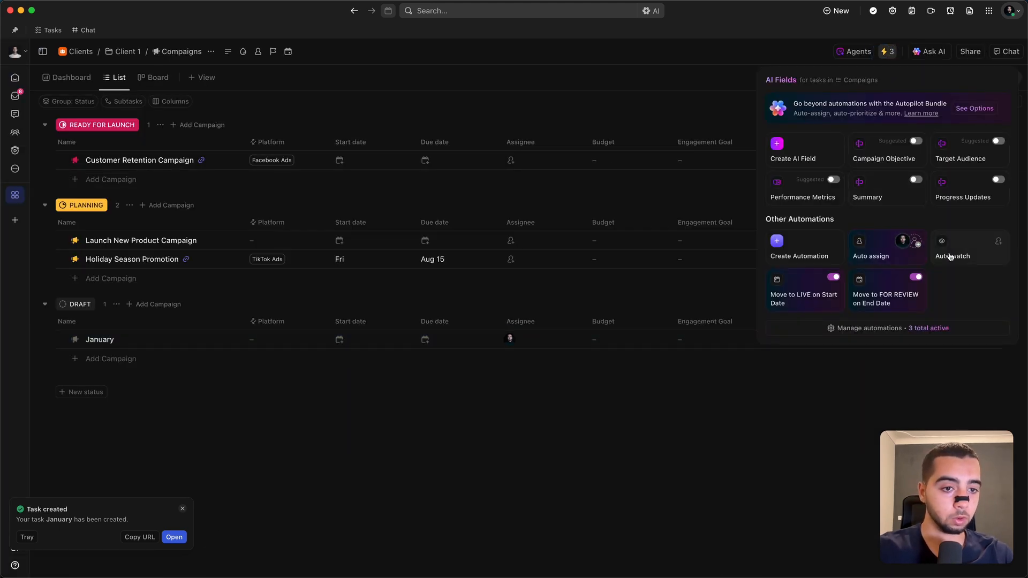